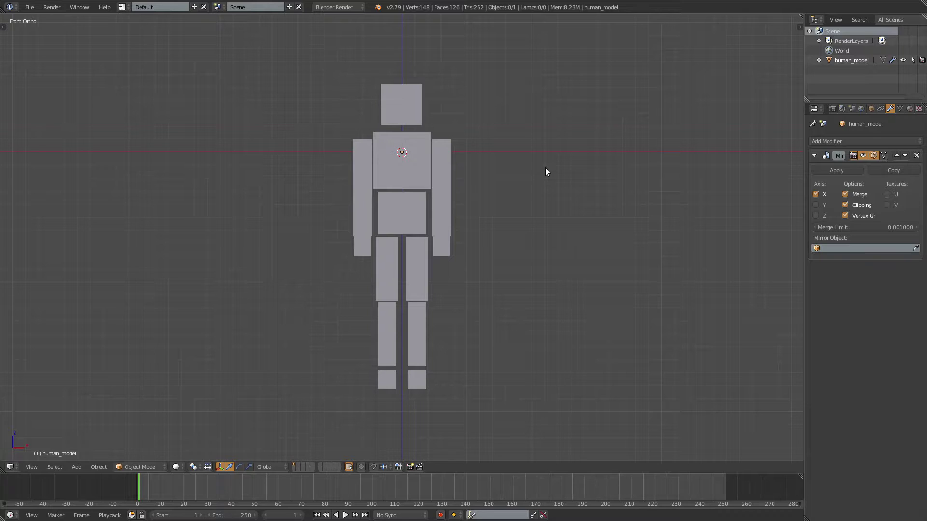
Add a single-bone armature at the 3D cursor and enable X-Ray display in its armature settings
scroll(432, 224, "up", 1)
middle_click_drag(410, 206, 471, 214)
key("KP_1")
key("shift+a")
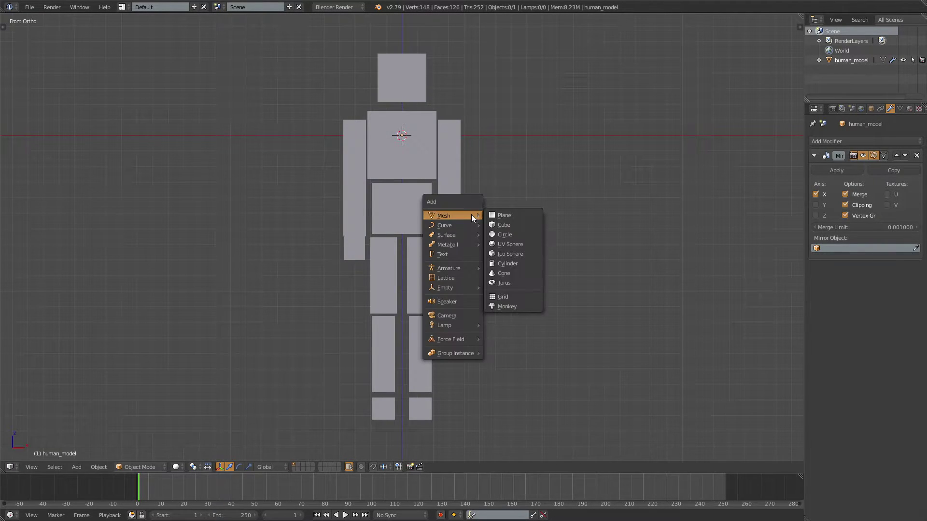
key("shift+a")
mouse_move(404, 192)
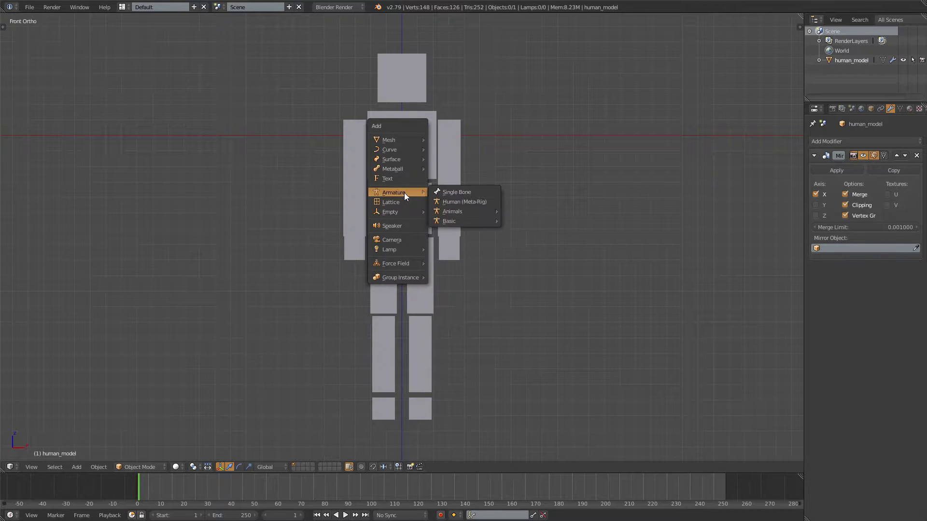
left_click(462, 193)
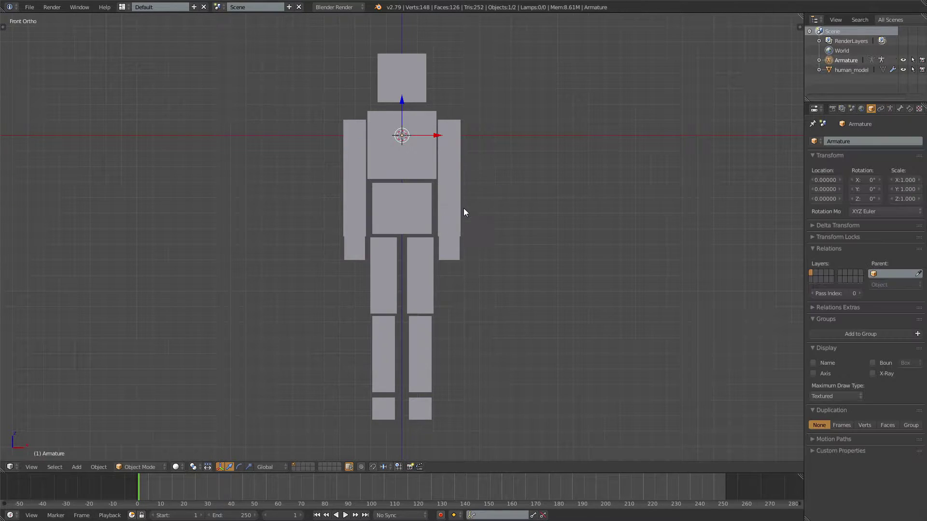
left_click(900, 109)
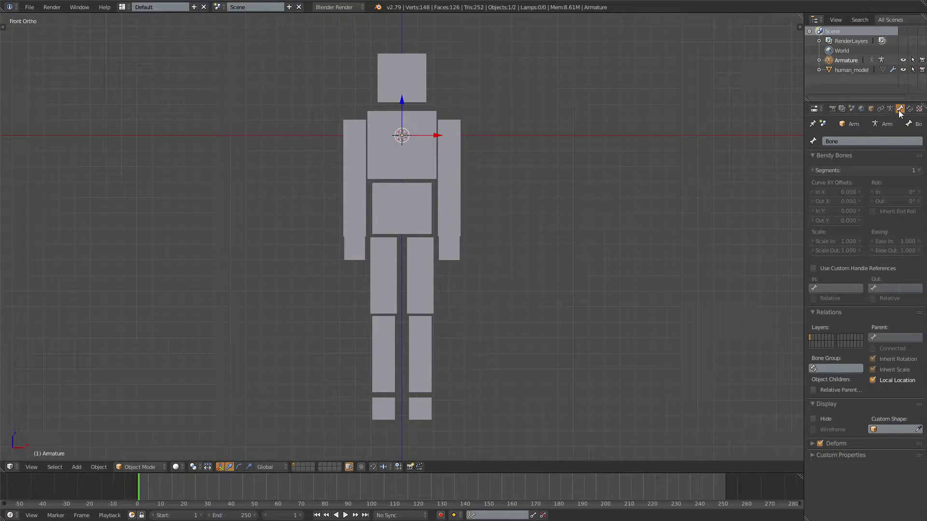
left_click(891, 109)
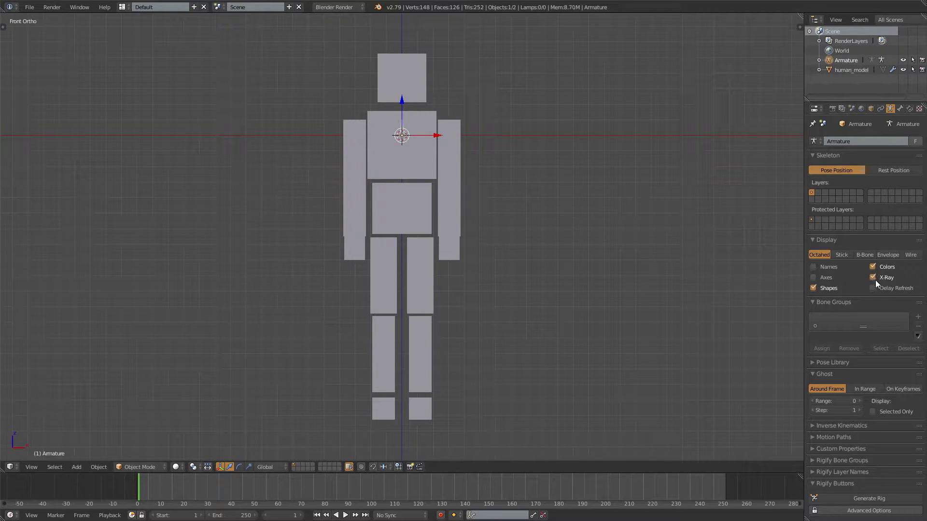
Select the human model, turn on snapping and move the model straight up until its feet reach the origin
scroll(411, 175, "up", 4)
middle_click_drag(413, 126, 438, 245, "shift")
right_click(410, 175)
scroll(411, 175, "down", 6)
key("o")
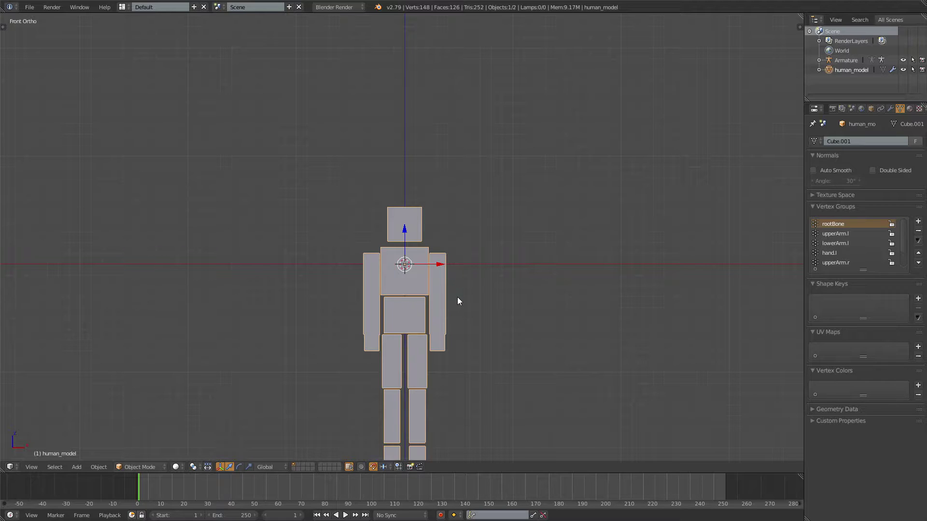
key("g")
key("Escape")
key("g")
left_click(442, 57)
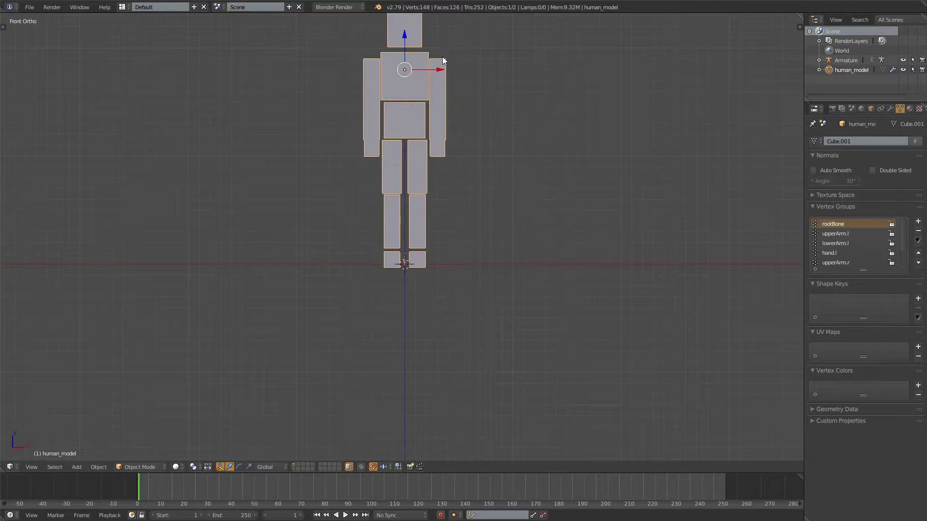
Fine-tune the human model's height along Z so the soles of its feet rest on the red X axis line
scroll(352, 307, "up", 5)
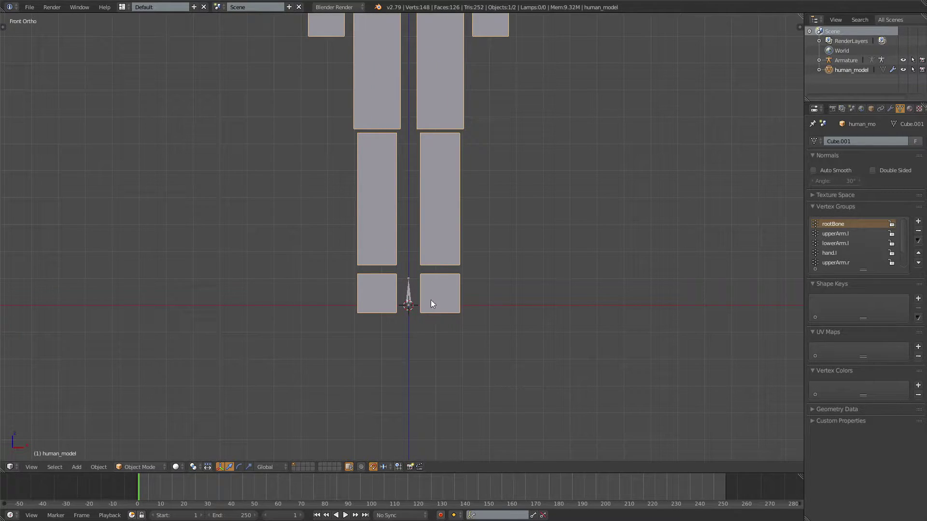
scroll(483, 303, "up", 2)
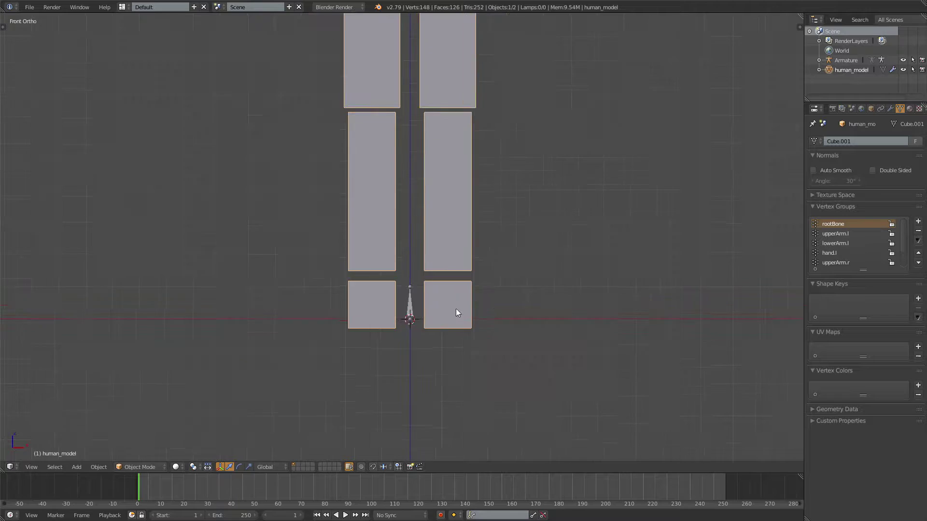
middle_click_drag(497, 343, 487, 299, "shift")
key("g")
key("z")
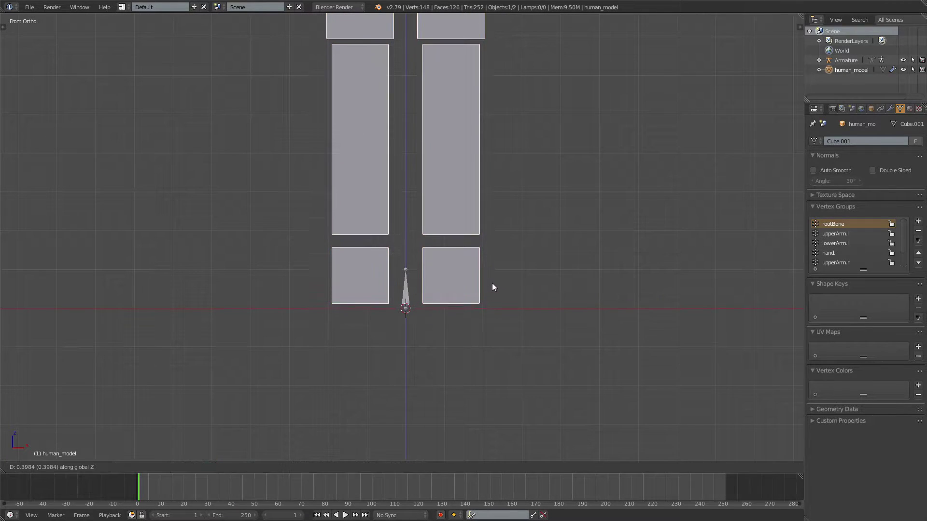
left_click(494, 288)
Enter Edit Mode on the armature, select the whole bone and move it up along Z away from the feet
right_click(407, 295)
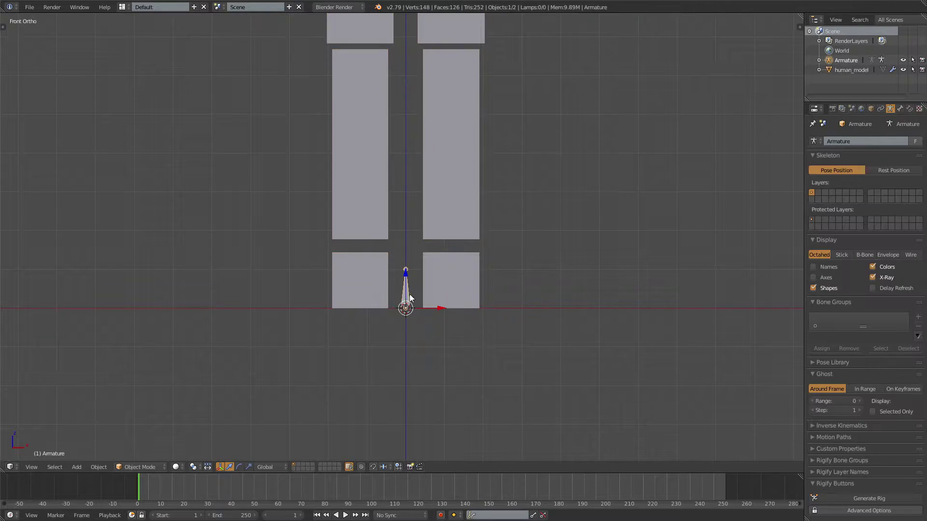
scroll(425, 289, "down", 5)
scroll(404, 283, "up", 3)
scroll(420, 294, "down", 1)
middle_click_drag(439, 285, 445, 321, "shift")
scroll(424, 297, "down", 2)
key("Tab")
key("a")
scroll(415, 372, "up", 3)
key("g")
key("z")
left_click(414, 444)
Raise the whole bone further along Z so its base sits at the bottom of the lower torso block
scroll(420, 447, "down", 2)
middle_click_drag(421, 148, 431, 301, "shift")
key("g")
key("z")
left_click(437, 223)
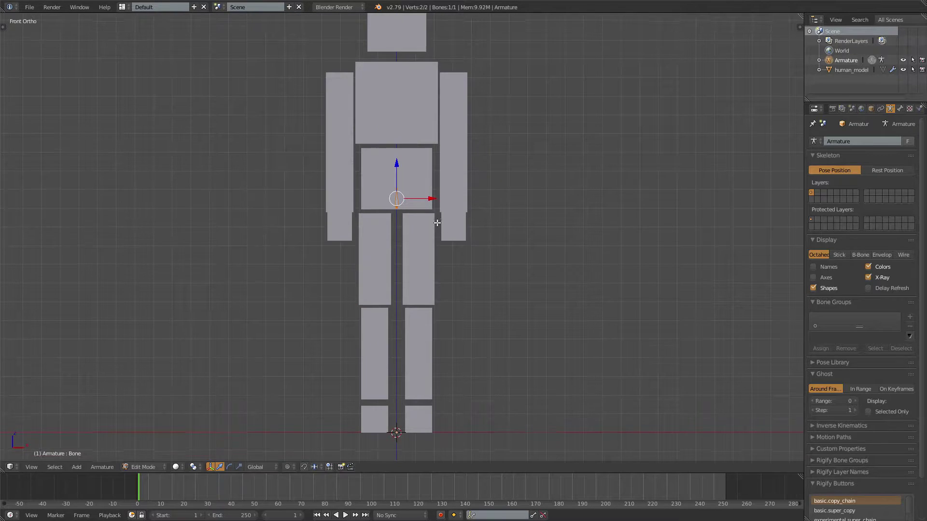
Move the bone's tip up along Z to the gap between the lower torso and the chest
scroll(437, 222, "up", 3)
right_click(397, 279)
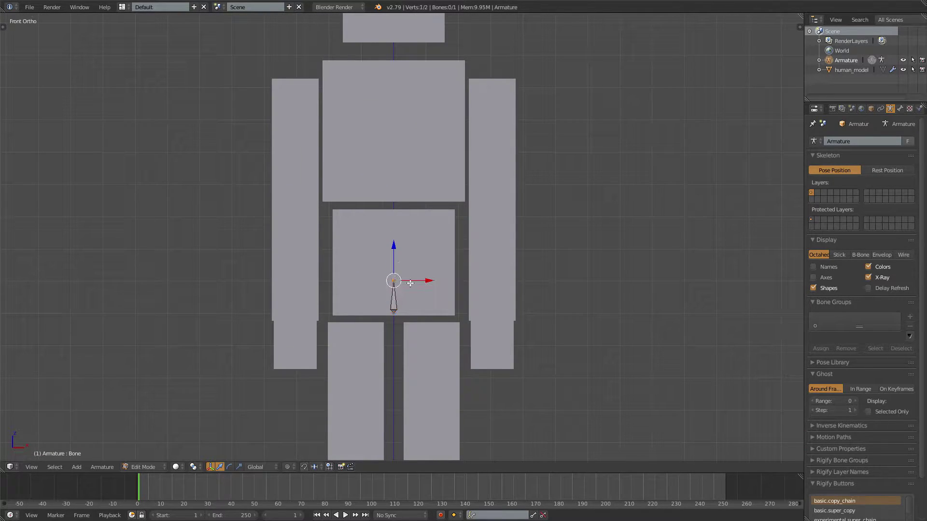
key("g")
key("z")
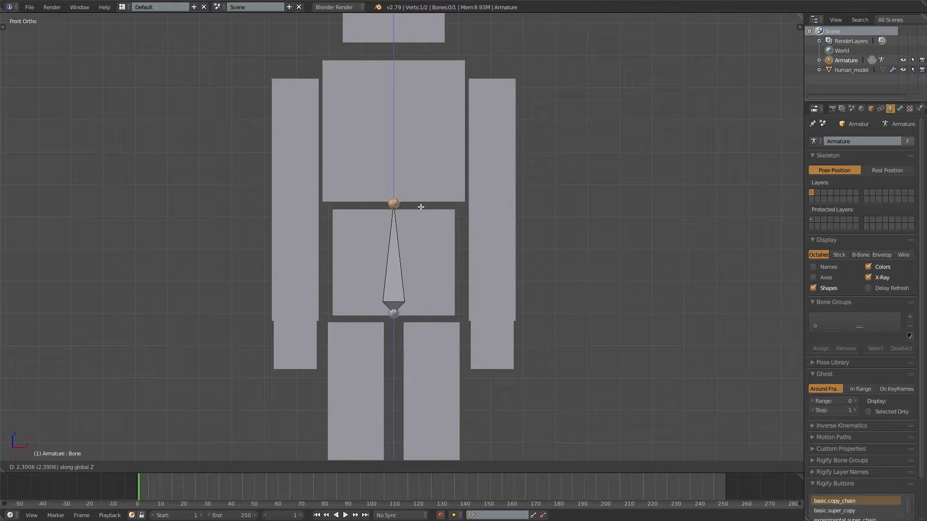
left_click(422, 208)
Extrude a chest bone straight up along Z and adjust its tip to sit in the upper part of the chest block
key("e")
key("z")
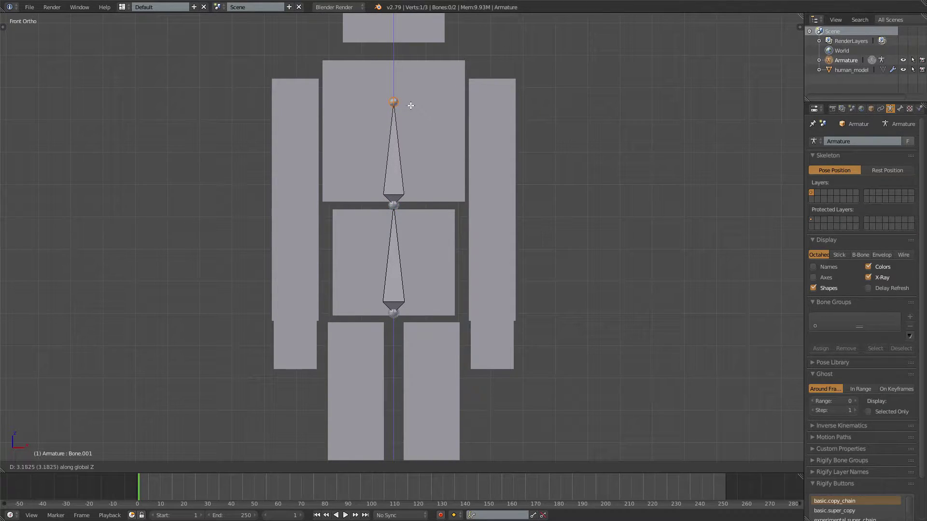
left_click(413, 99)
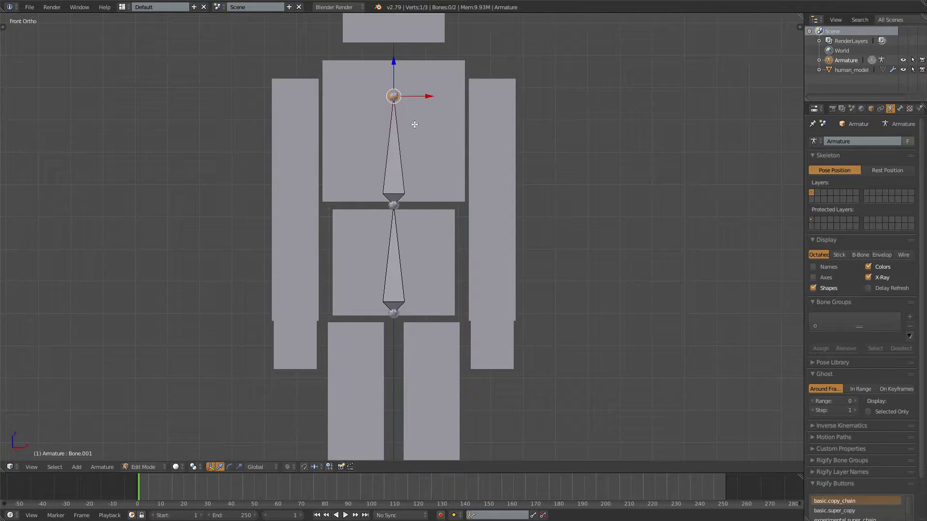
middle_click_drag(413, 118, 423, 244, "shift")
key("g")
key("z")
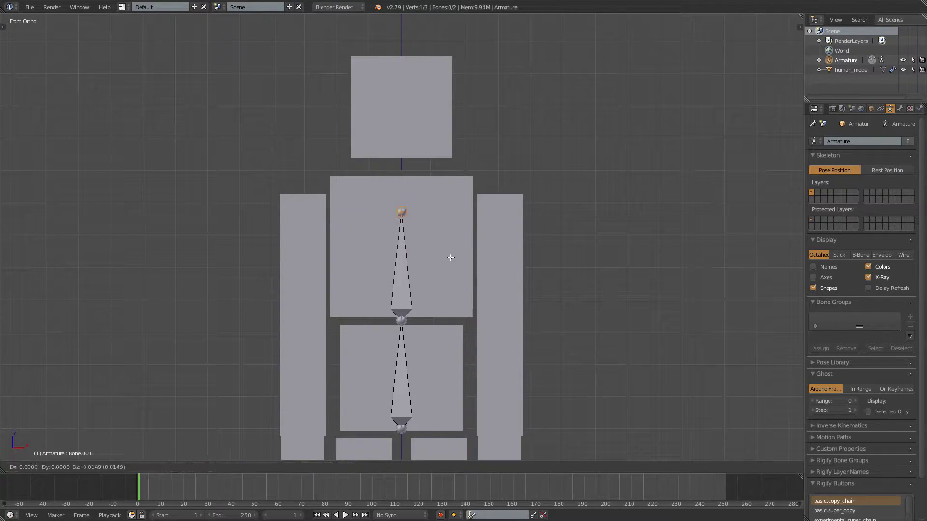
left_click(452, 259)
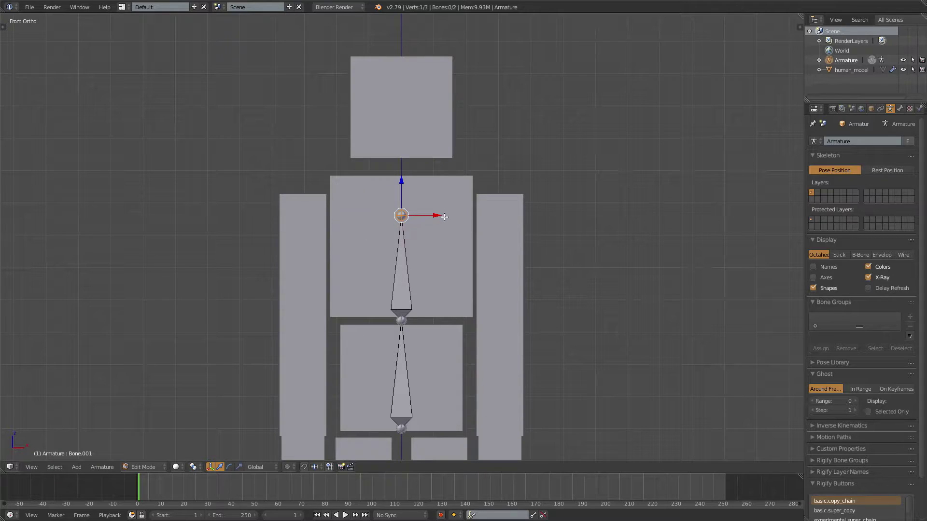
Extrude a neck bone up to the base of the head, plus a head bone reaching the top of the head
key("e")
key("z")
left_click(429, 178)
key("e")
key("z")
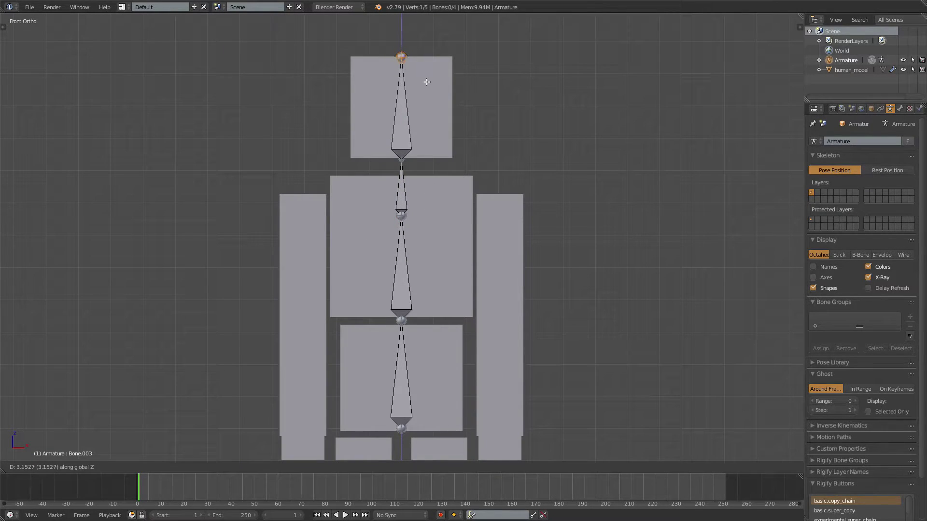
left_click(427, 82)
Check the spine bones from the side, and extrude a shoulder bone from the chest bone's tip to the top of the +X arm
key("KP_3")
middle_click_drag(437, 103, 454, 218)
key("KP_3")
scroll(454, 218, "up", 2)
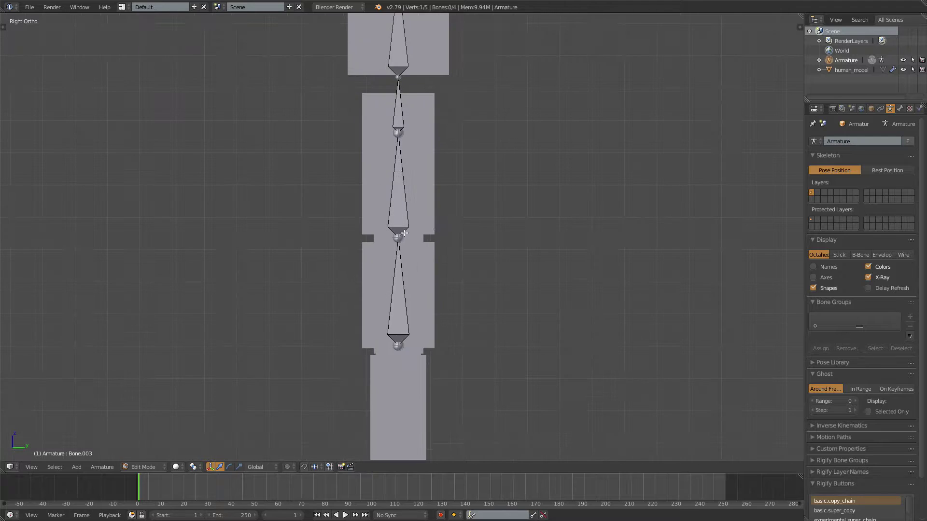
scroll(419, 198, "down", 1)
key("KP_1")
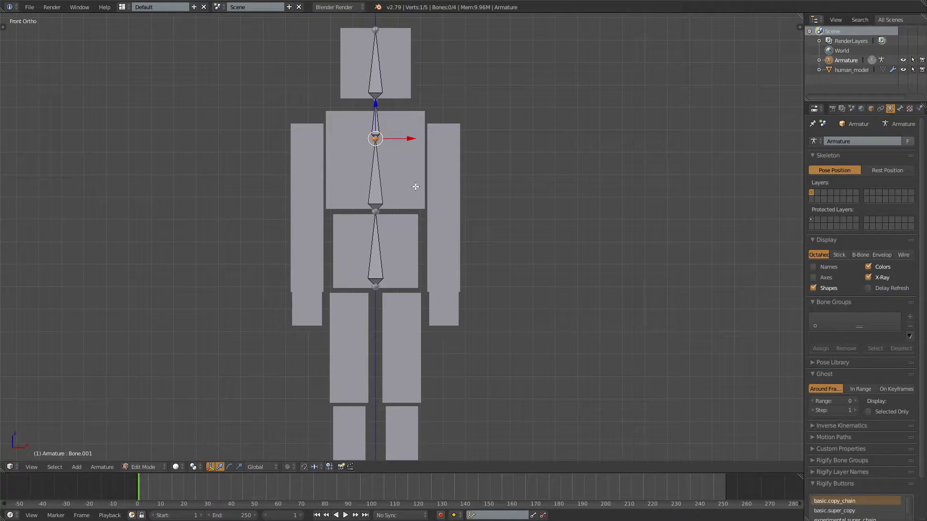
middle_click_drag(419, 179, 403, 234, "shift")
scroll(382, 194, "up", 3)
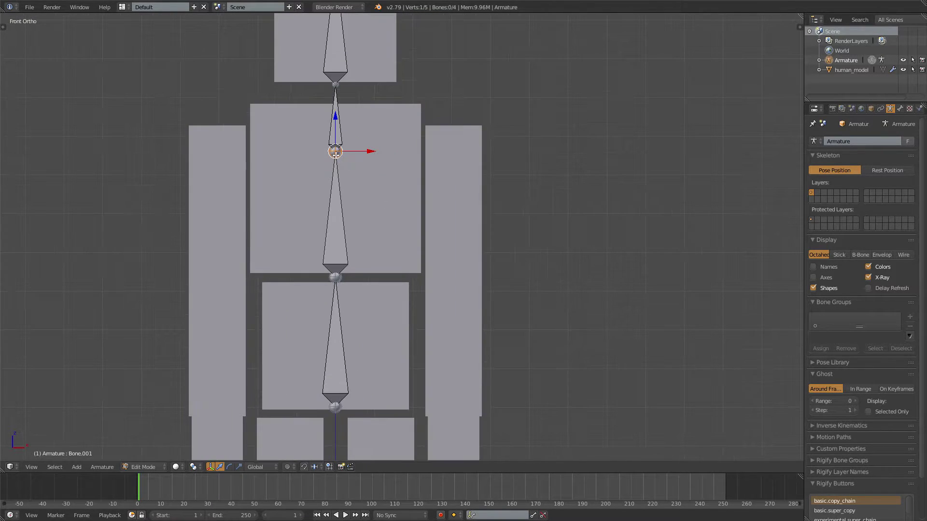
key("e")
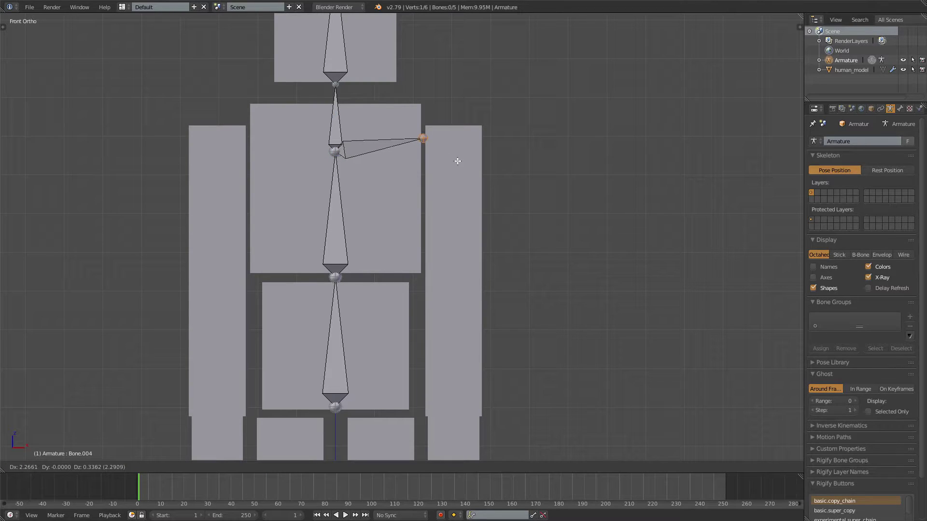
left_click(486, 157)
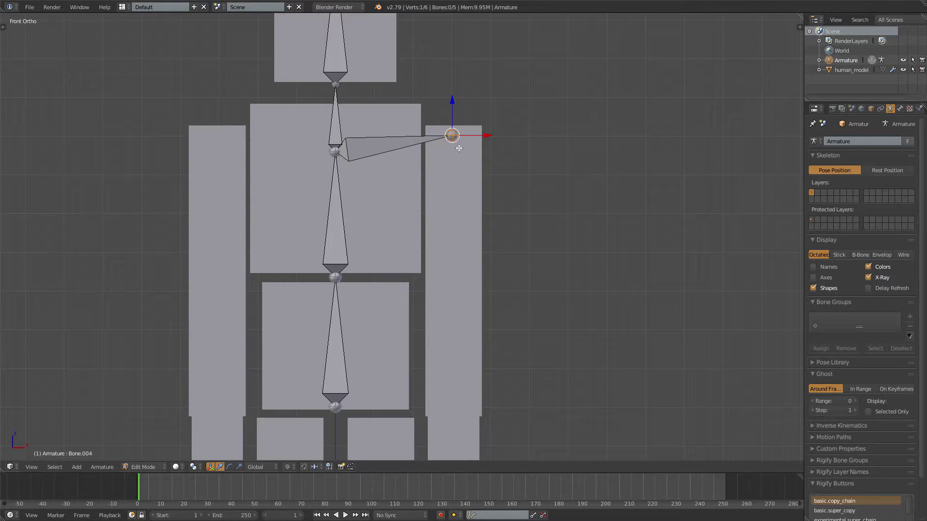
Extrude an upper arm bone straight down along Z from the shoulder joint to just above the elbow
key("e")
key("z")
left_click(492, 354)
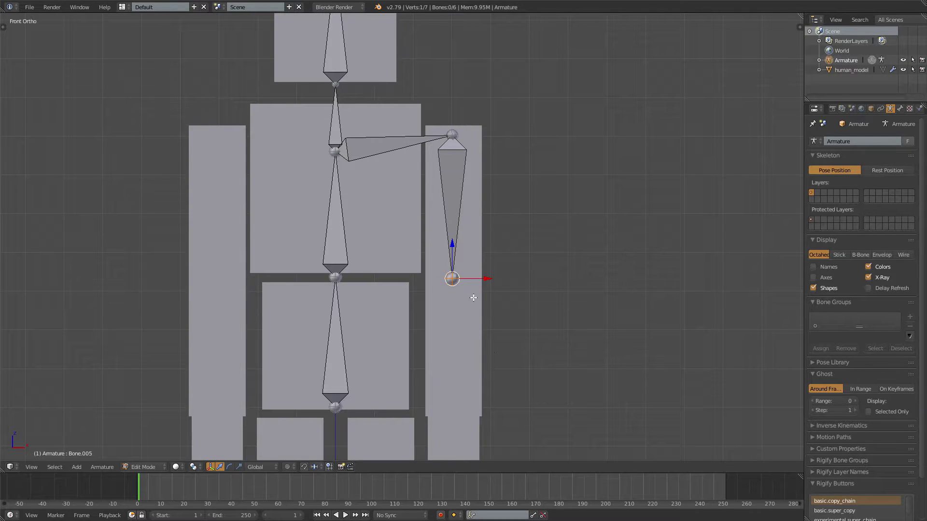
Open the human model's mesh in Edit Mode and examine where the arm's elbow edge loops lie
middle_click_drag(473, 298, 435, 240, "shift")
key("Tab")
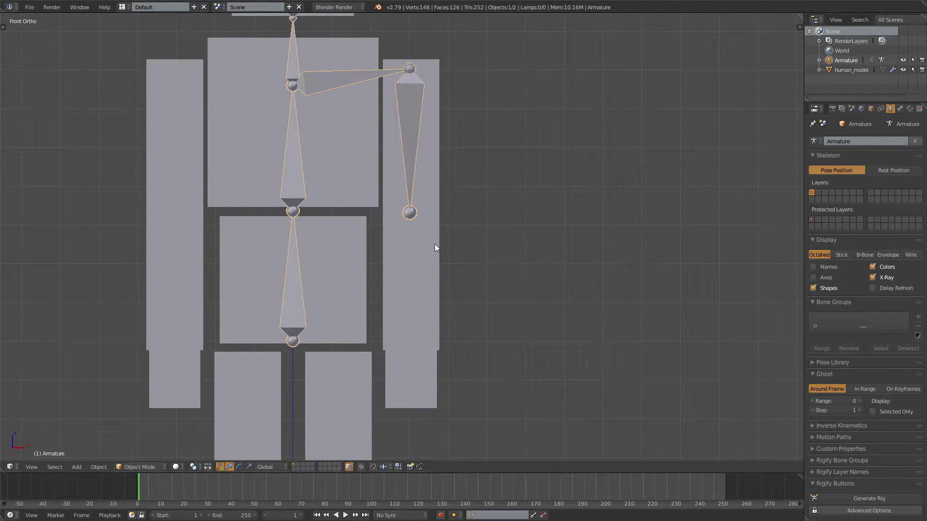
right_click(425, 256)
key("Tab")
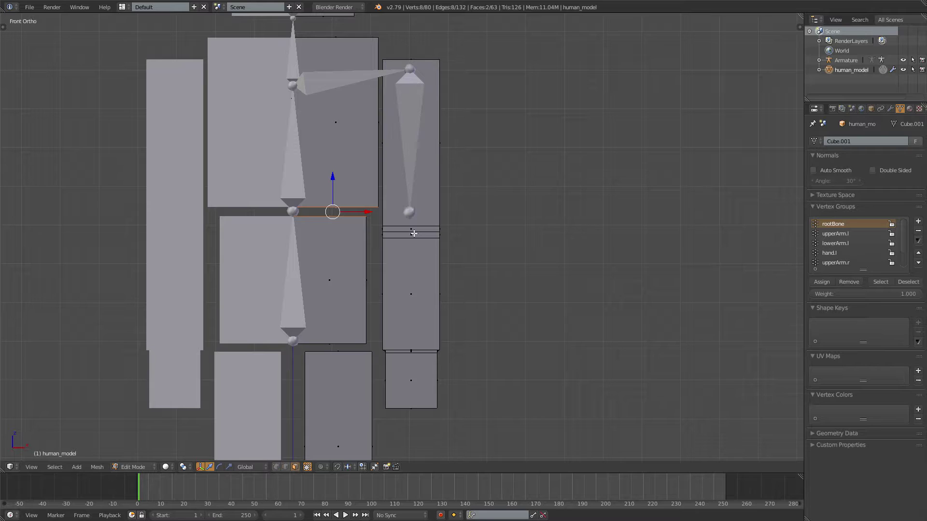
scroll(403, 204, "down", 2)
middle_click_drag(403, 204, 449, 215)
key("KP_1")
scroll(411, 236, "up", 2)
scroll(410, 236, "up", 2)
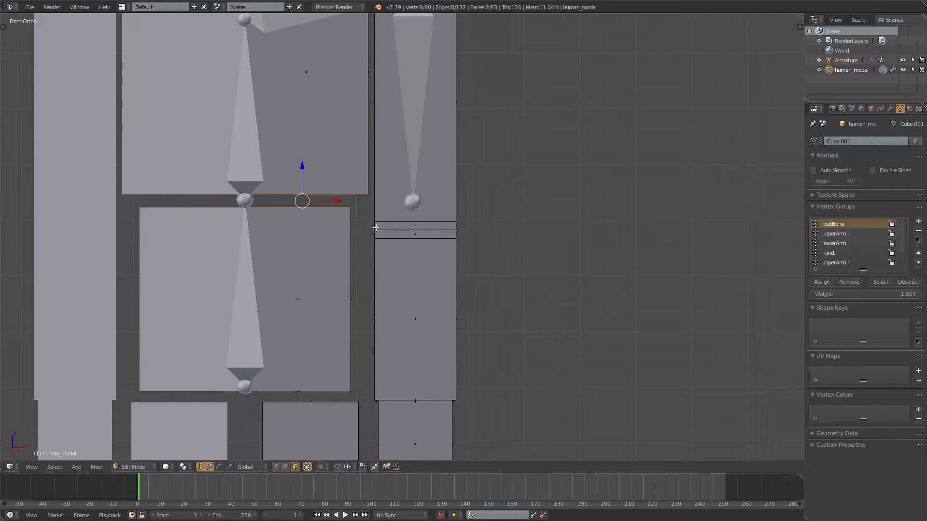
Move the upper arm bone's tip down along Z to the elbow edge loops in the armature's Edit Mode
key("Tab")
right_click(411, 193)
key("Tab")
right_click(413, 200)
key("g")
key("z")
left_click(416, 227)
Compare the elbow joint with the mesh loops and nudge it down along Z onto the middle loop
key("Tab")
right_click(424, 262)
key("Tab")
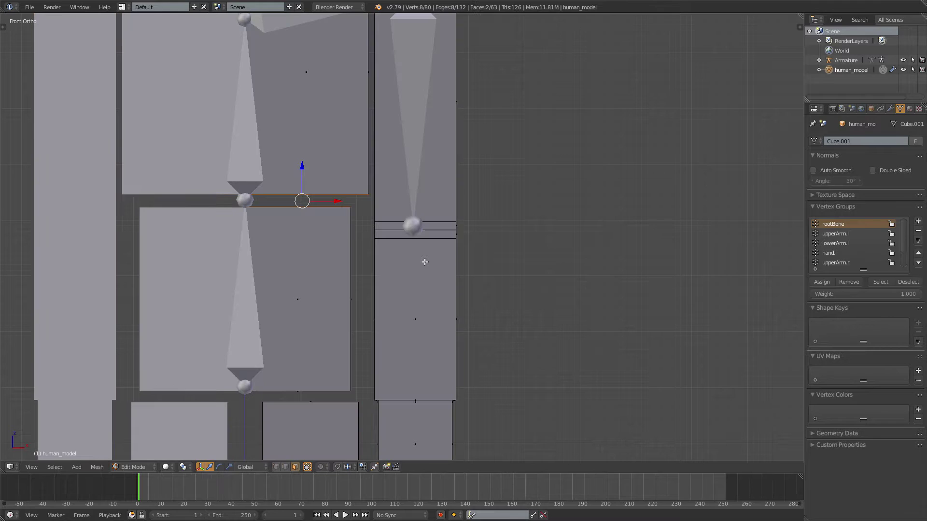
key("Tab")
right_click(414, 220)
key("Tab")
key("g")
key("z")
left_click(414, 226)
Recheck the elbow placement against the mesh, and extrude a forearm bone straight down along Z from the elbow to the wrist
key("Tab")
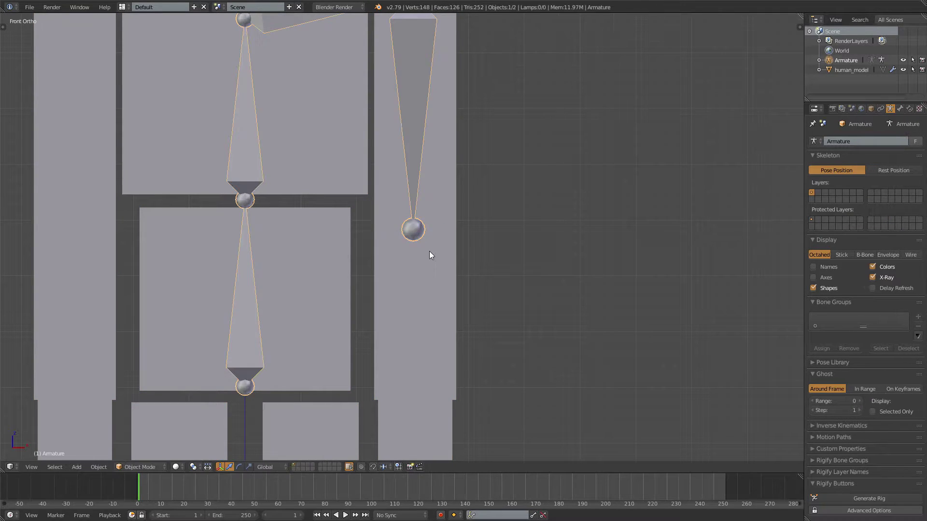
right_click(429, 251)
key("Tab")
key("Tab")
right_click(415, 229)
key("Tab")
key("KP_3")
key("KP_1")
scroll(415, 232, "down", 4)
scroll(455, 223, "up", 4)
key("e")
key("z")
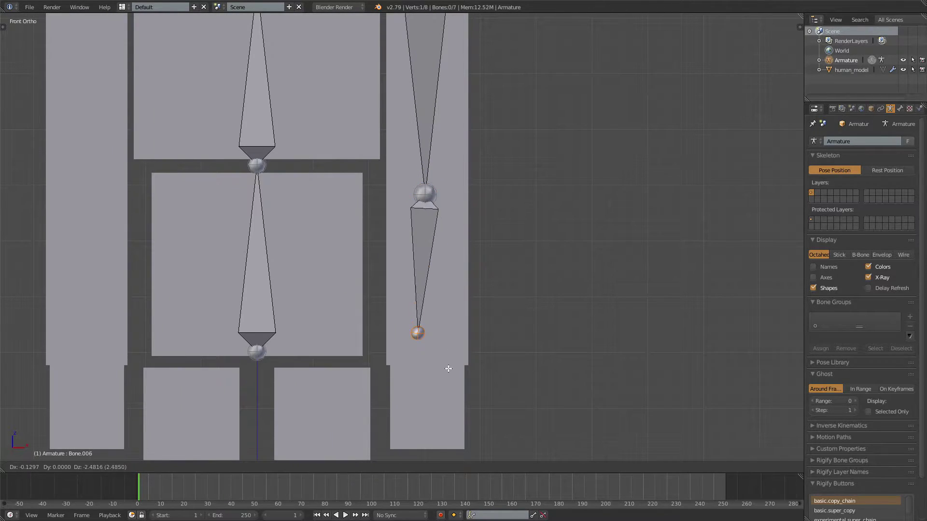
left_click(452, 391)
Check the wrist joint against the side view and mesh loops, and fine-tune its height along Z
key("KP_3")
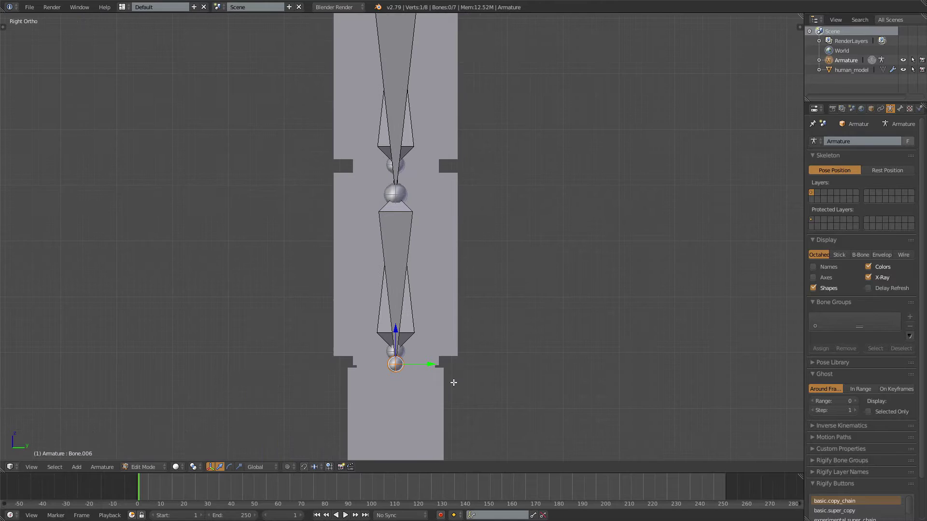
key("KP_1")
key("Tab")
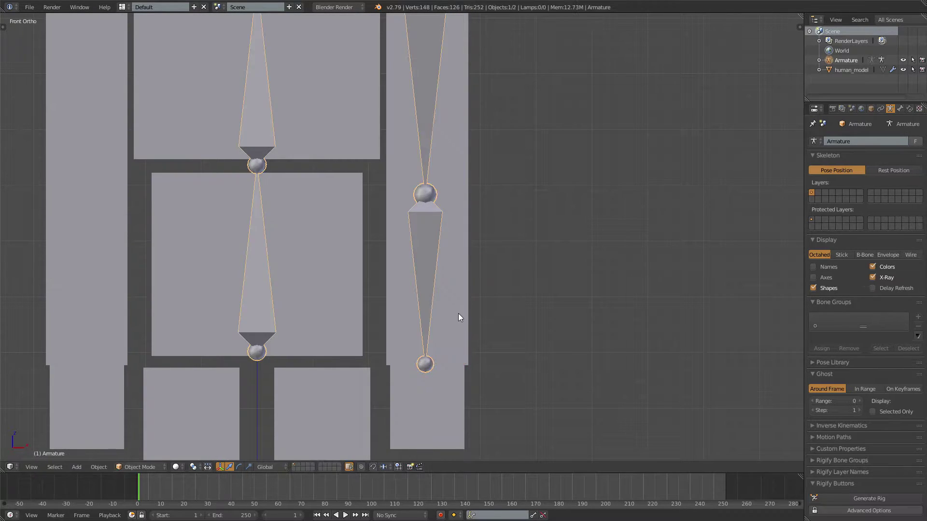
right_click(458, 315)
key("Tab")
key("Tab")
right_click(427, 364)
key("Tab")
key("g")
key("z")
left_click(440, 374)
Extrude a hand bone down along Z from the wrist to the bottom of the hand, and return to Object Mode
middle_click_drag(440, 375, 441, 297, "shift")
key("e")
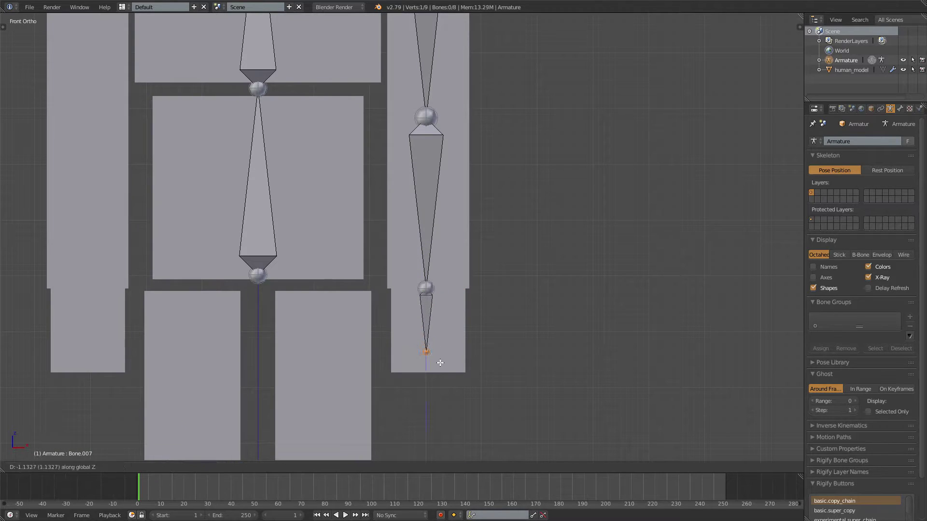
left_click(440, 380)
key("Tab")
mouse_move(470, 358)
middle_mouse_down()
mouse_move(340, 353)
mouse_move(477, 366)
middle_mouse_up()
scroll(385, 358, "down", 4)
key("KP_1")
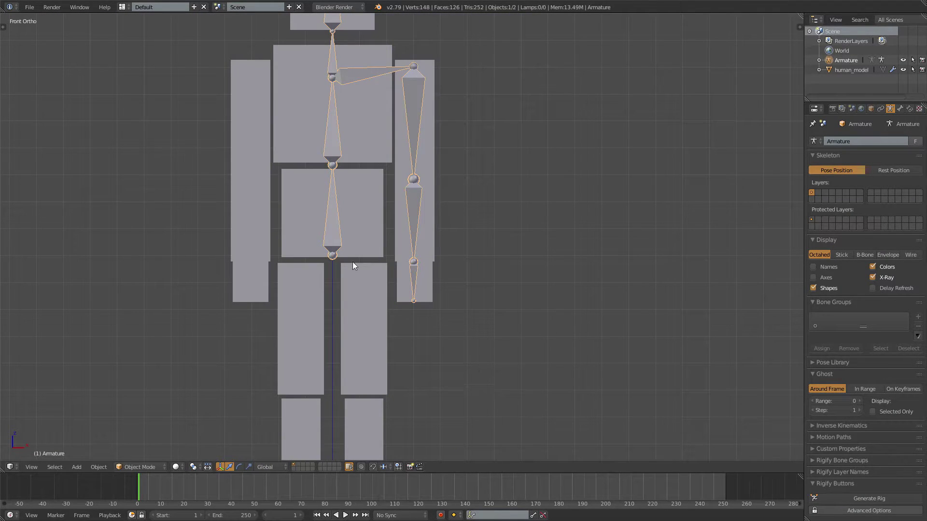
Extrude a hip bone from the base joint of the lowest spine bone, placing its tip up and outward toward the leg with the bones
right_click(337, 248)
right_click(336, 246)
key("Tab")
middle_click_drag(350, 285, 356, 240, "shift")
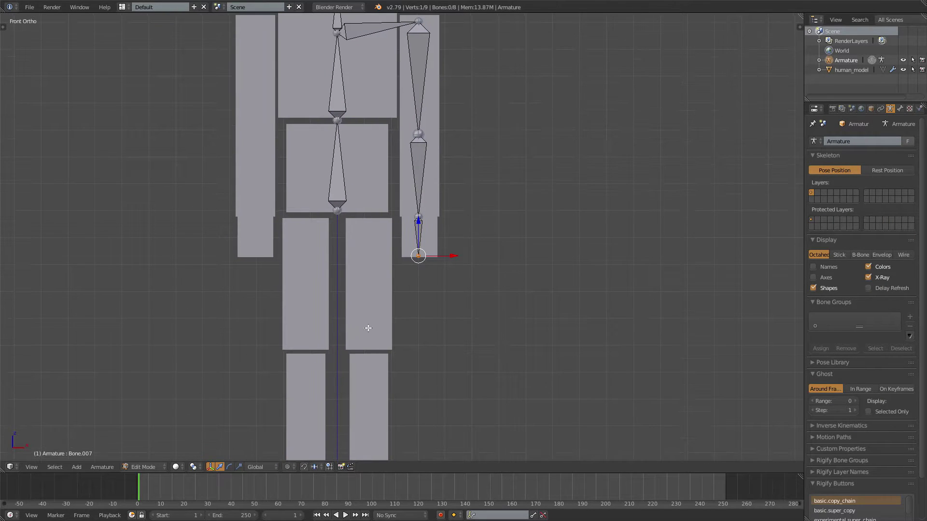
middle_click_drag(369, 329, 369, 309, "shift")
right_click(341, 190)
middle_click_drag(341, 217, 344, 256, "shift")
scroll(319, 240, "up", 4)
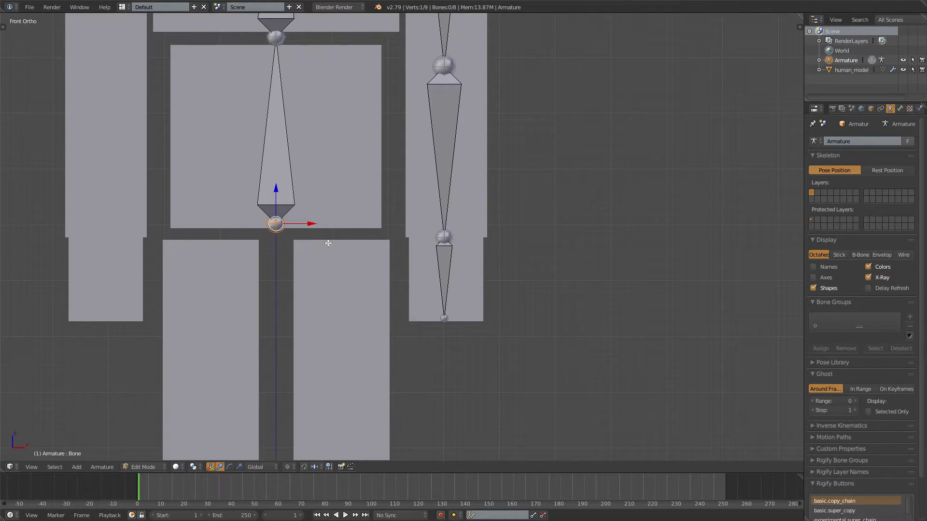
key("e")
key("z")
key("Escape")
key("g")
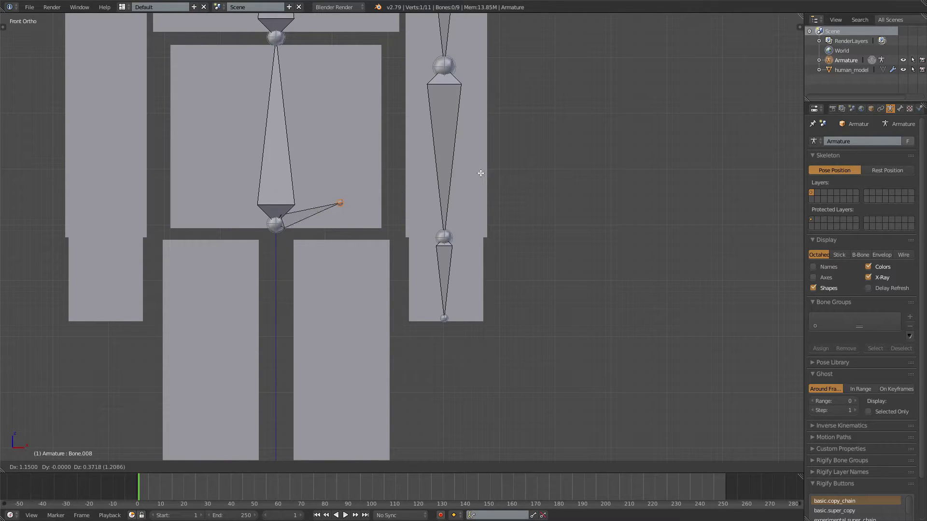
left_click(475, 174)
scroll(386, 265, "down", 4)
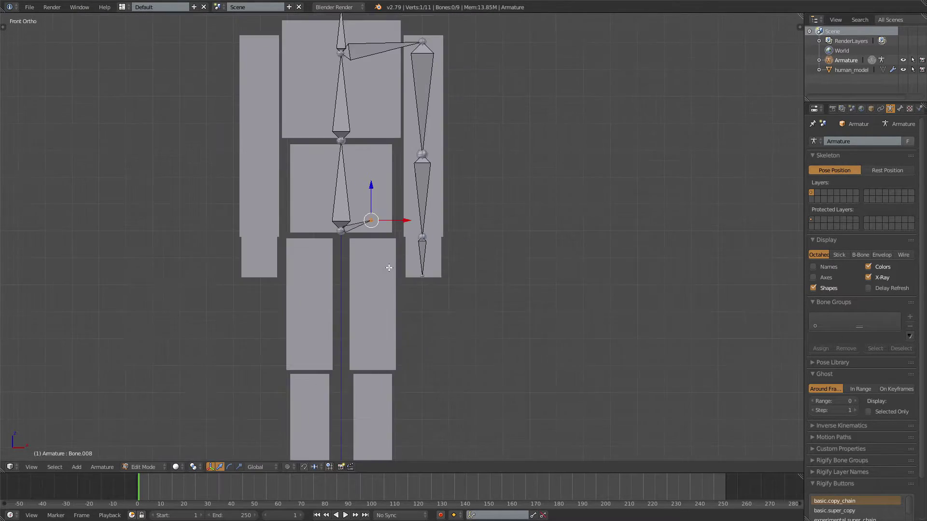
Align the hip bone's tip along X with the centre of the thigh block
scroll(376, 190, "up", 4)
scroll(383, 190, "up", 3)
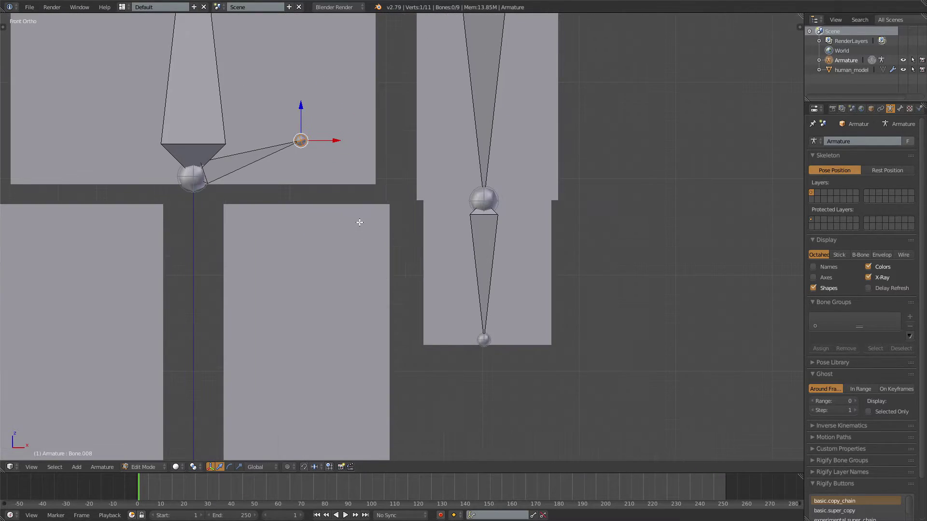
key("g")
key("x")
left_click(364, 220)
middle_click_drag(365, 222, 412, 212, "shift")
scroll(412, 212, "down", 3)
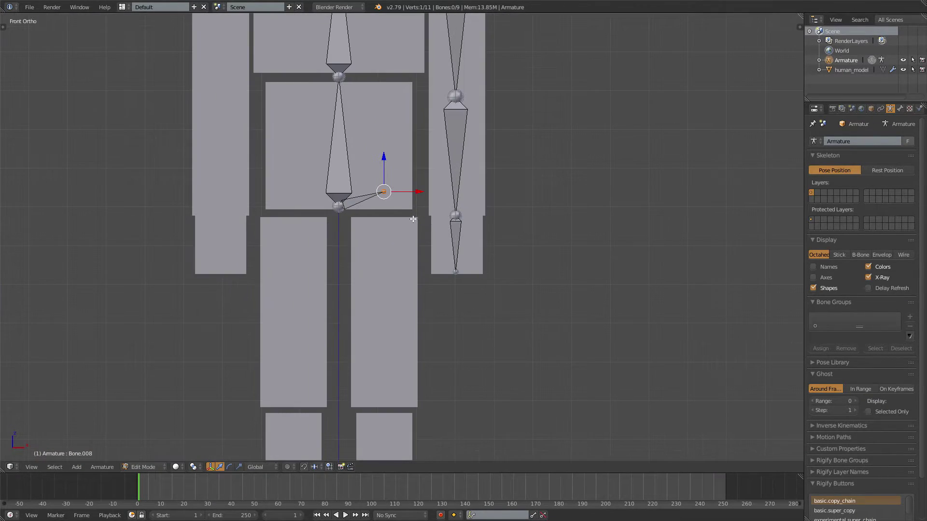
Extrude thigh and shin bones straight down along Z, from the hip tip to the knee gap and on to the ankle gap
key("e")
key("z")
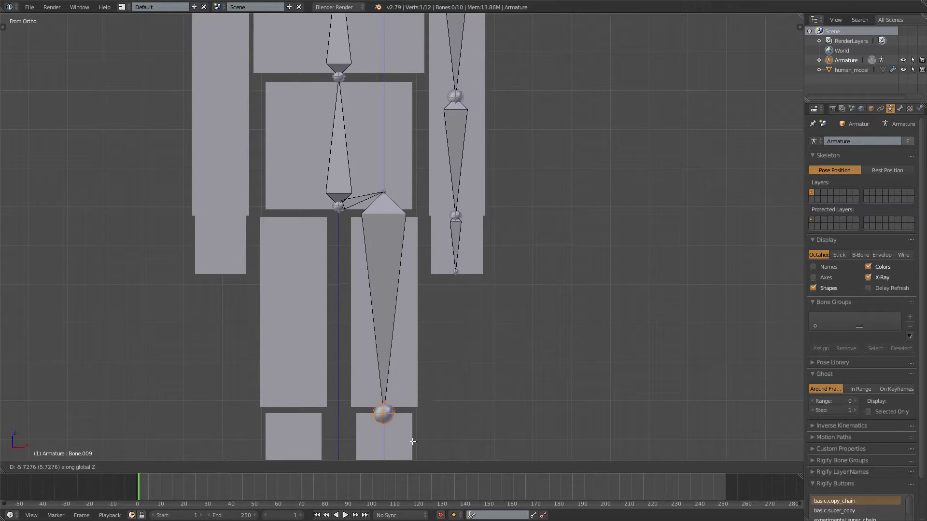
left_click(411, 437)
middle_click_drag(404, 428, 410, 172, "shift")
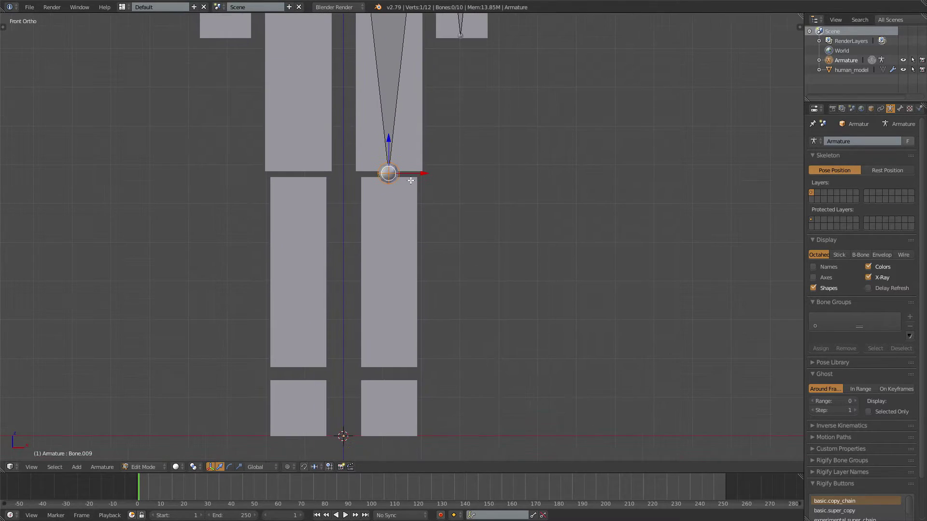
key("e")
key("z")
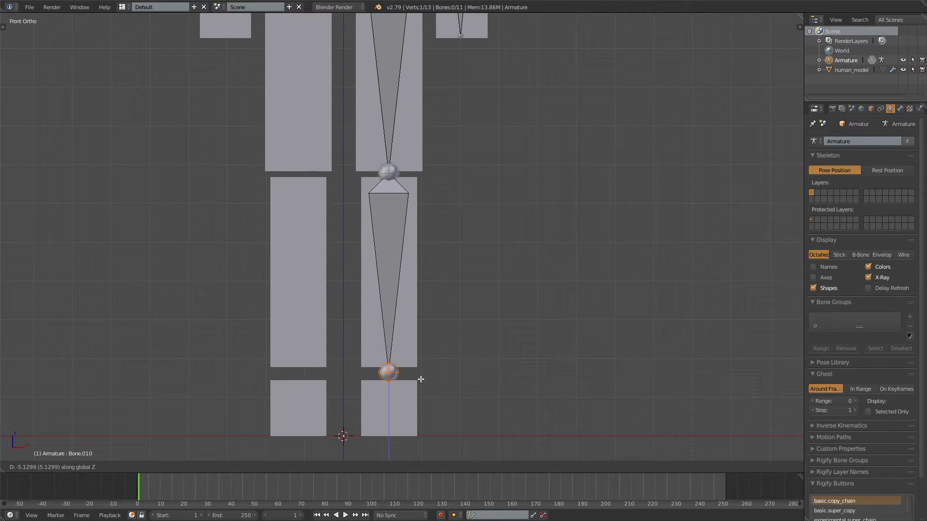
left_click(421, 380)
Extrude a foot bone from the ankle and, in side view, move its tip forward to the toe end of the foot block
key("e")
key("z")
left_click(418, 411)
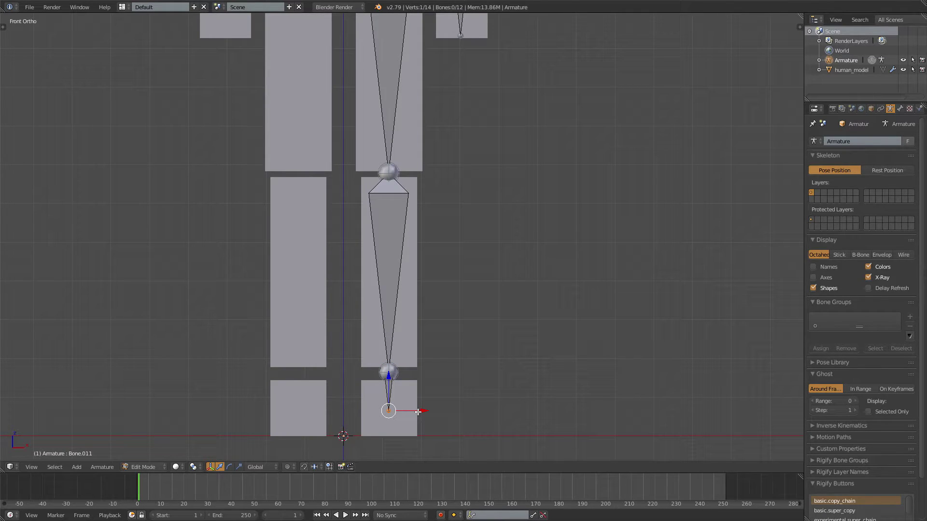
key("KP_3")
key("g")
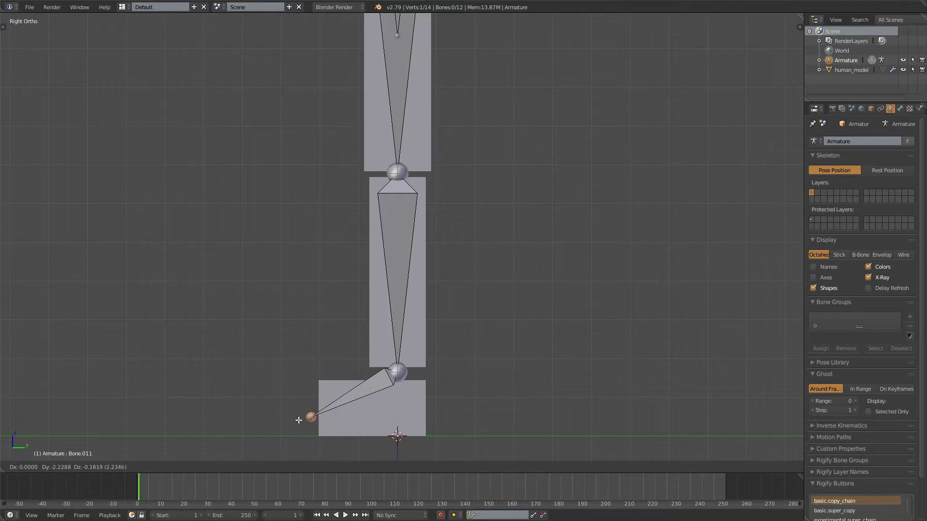
left_click(315, 421)
Shift the knee joint slightly forward along Y in side view
scroll(418, 257, "up", 2, "shift")
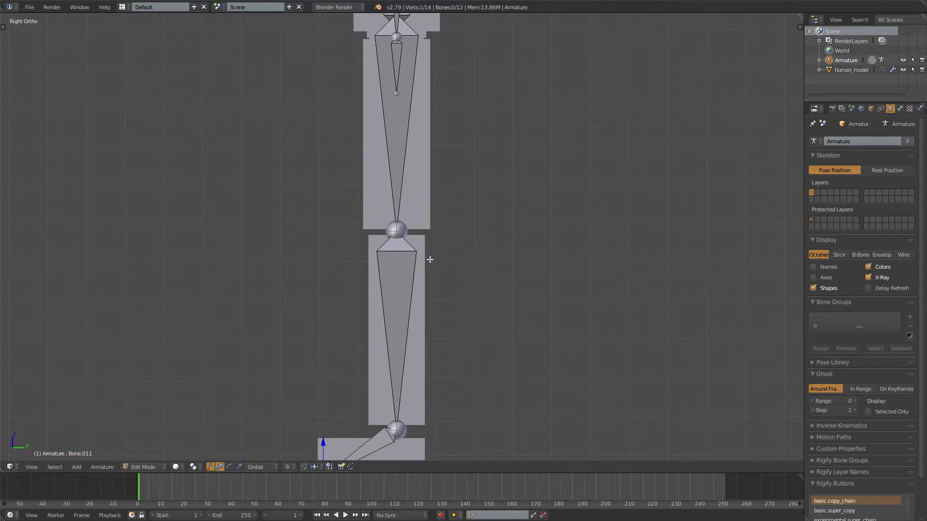
right_click(404, 232)
left_click_drag(429, 225, 422, 224)
middle_click_drag(443, 210, 471, 398, "shift")
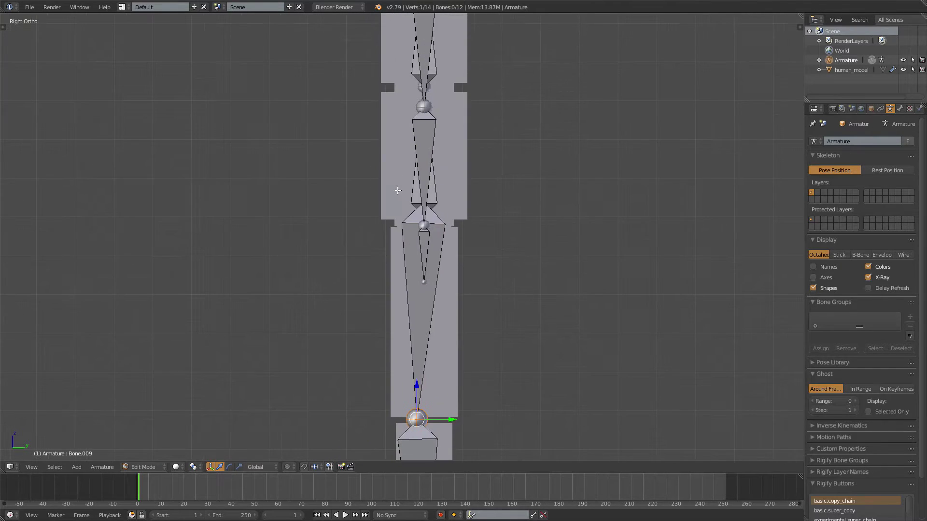
Shift the elbow joint slightly backward along Y in side view, and return to Object Mode
middle_click_drag(400, 190, 424, 166)
right_click(434, 116)
key("KP_3")
key("g")
key("y")
left_click(436, 114)
scroll(449, 135, "down", 4)
key("Tab")
middle_click_drag(457, 148, 517, 146)
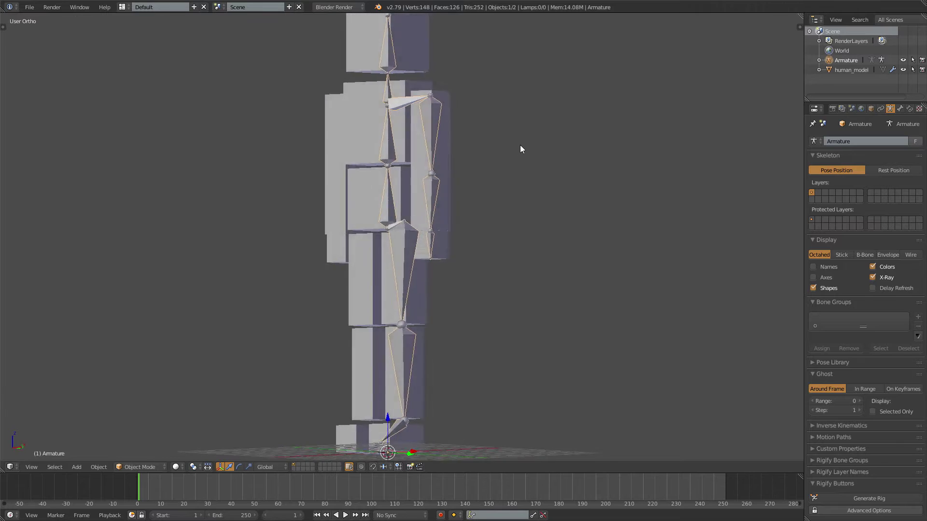
Return to editing the armature in front view, enlarge the Outliner and expand the armature's bone hierarchy
key("KP_1")
key("Tab")
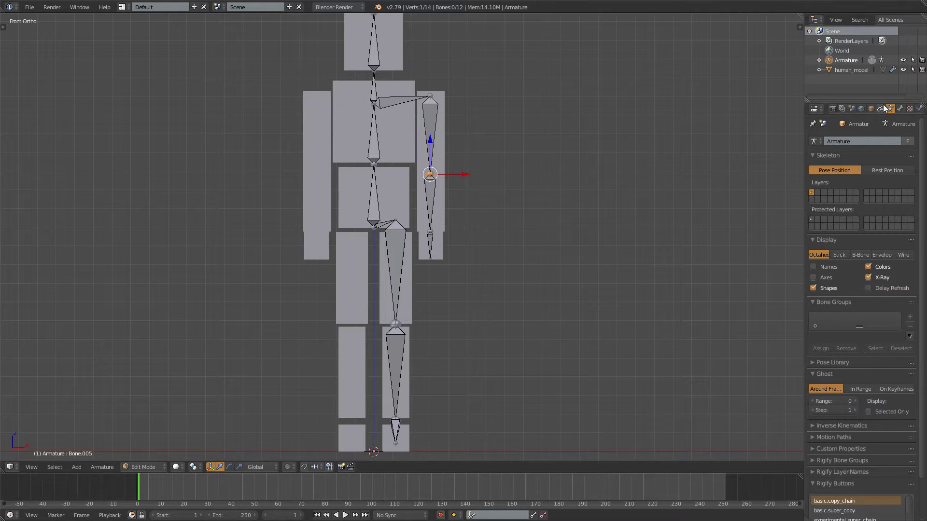
left_click_drag(882, 102, 882, 205)
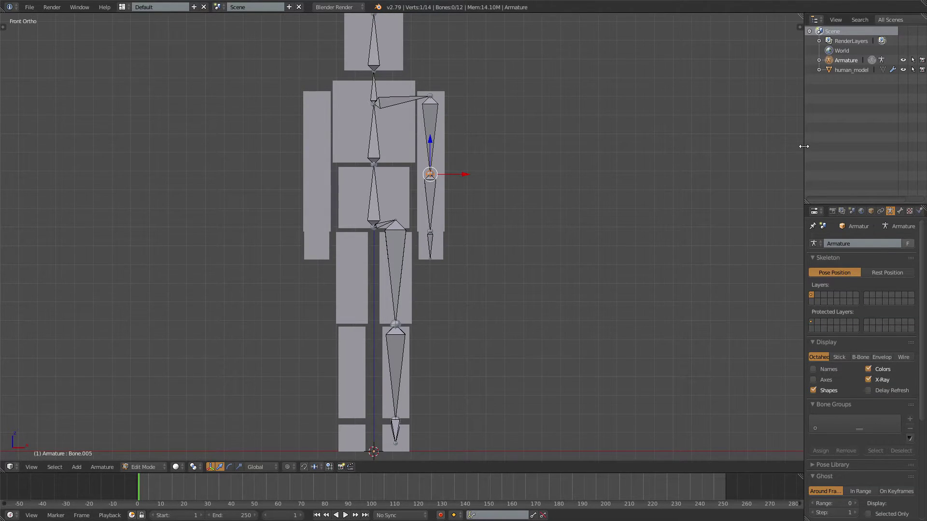
left_click_drag(804, 146, 708, 140)
left_click(723, 60)
left_click(734, 70)
left_click(743, 79)
left_click(743, 98)
left_click(753, 108)
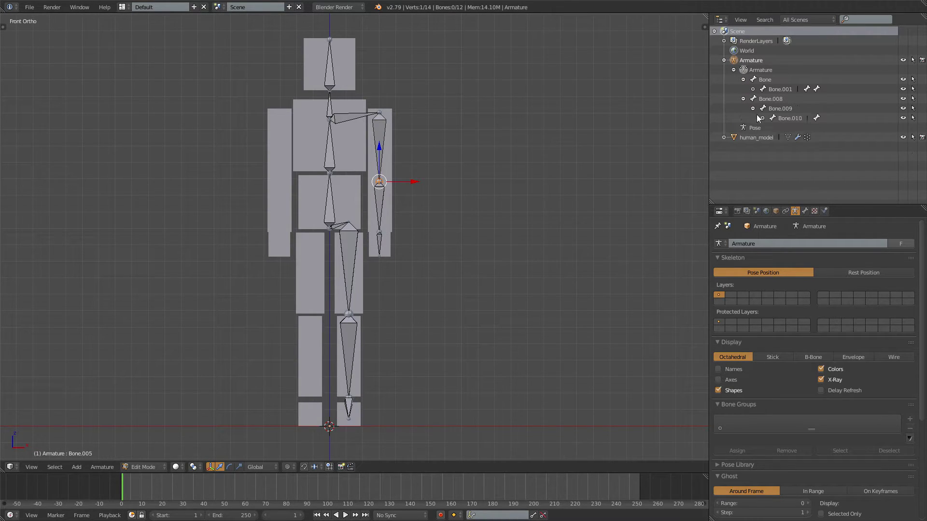
Rename the two torso bones lowerTorso and upperTorso
left_click(765, 80)
middle_click_drag(432, 133, 456, 183, "shift")
scroll(511, 163, "up", 3)
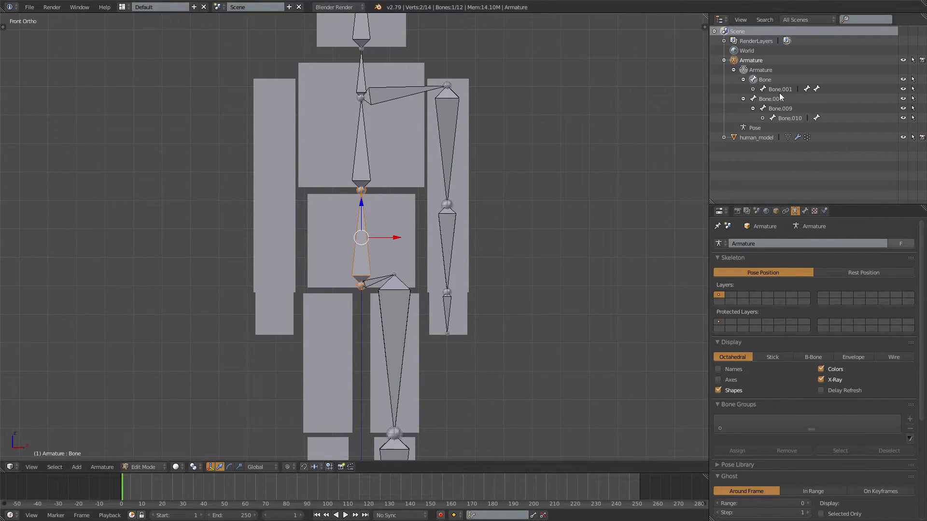
double_click(769, 79)
type("lowerTo")
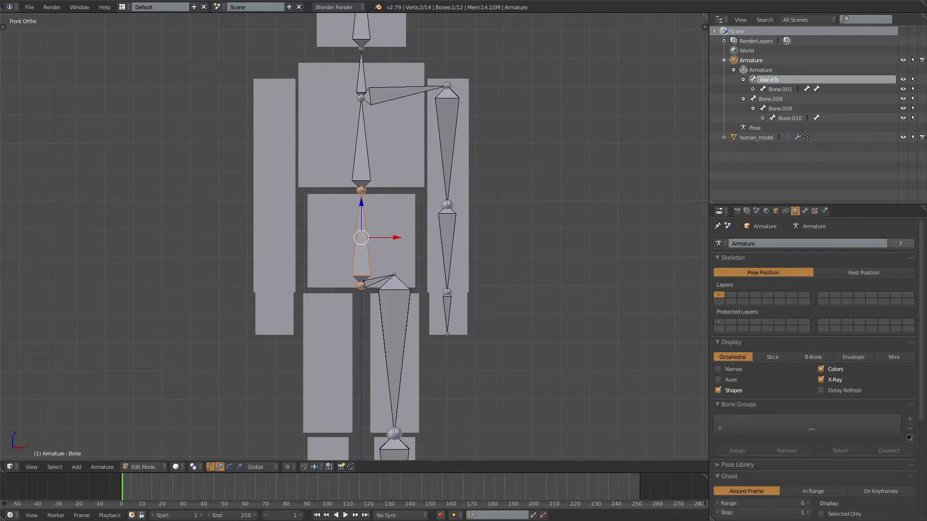
key("Return")
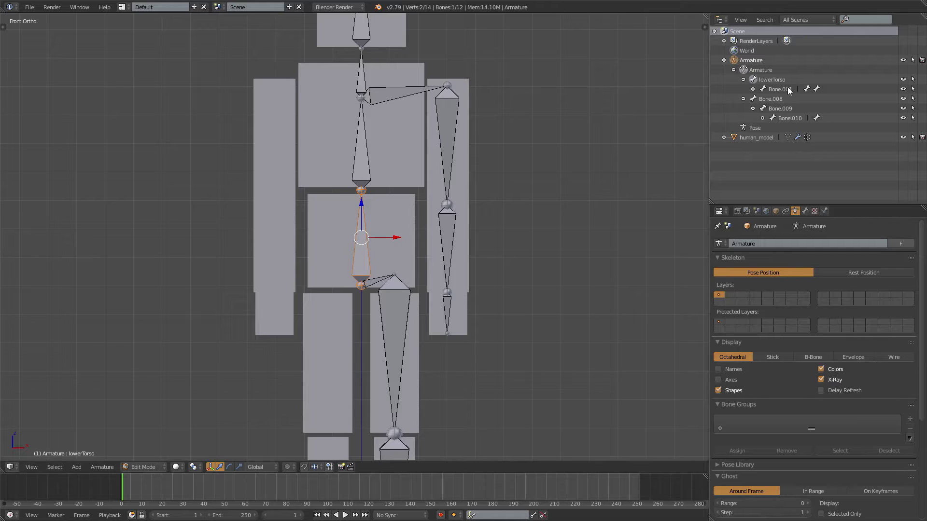
double_click(787, 89)
type("upper")
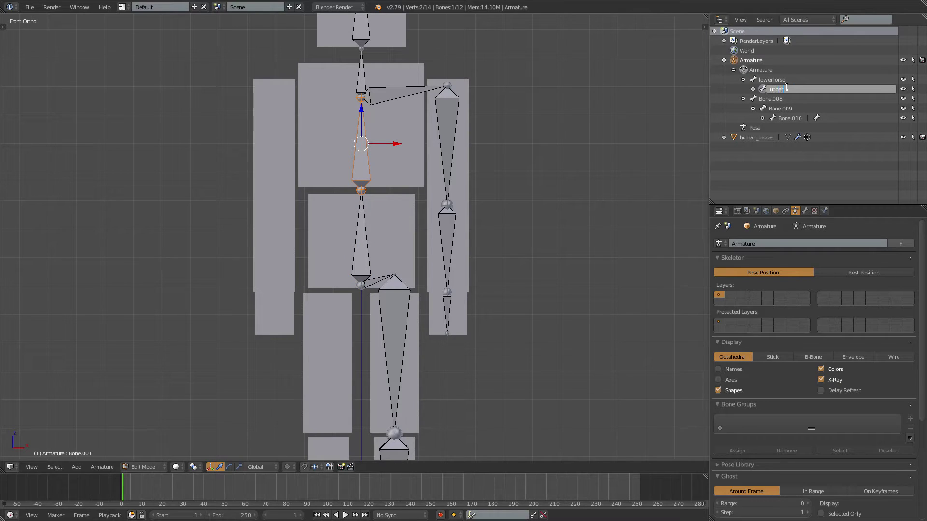
type("Torso")
key("Return")
Rename the bones above the upper torso neck and head
left_click(754, 88)
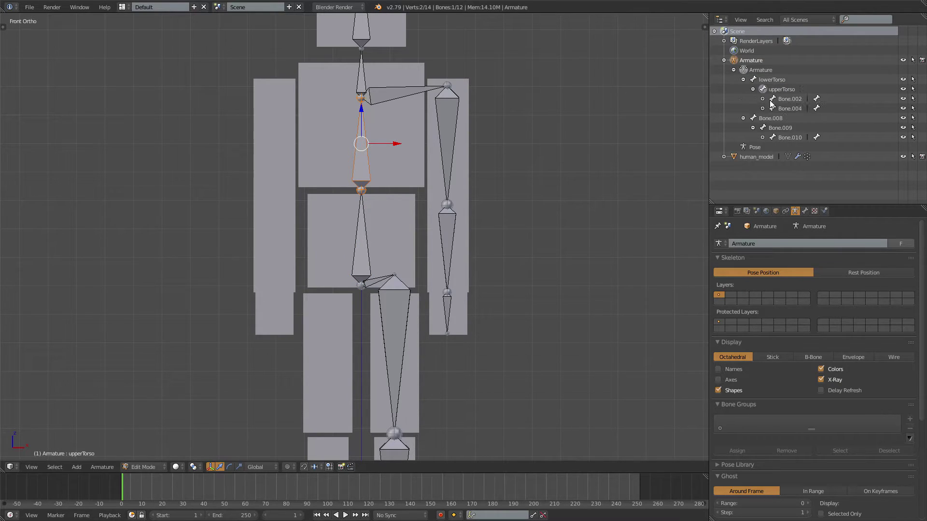
left_click(763, 98)
double_click(787, 99)
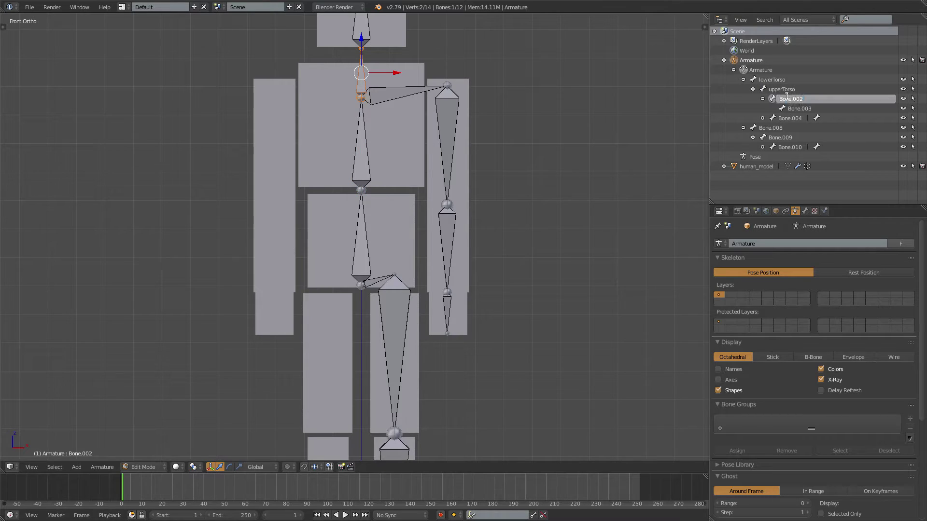
type("Neck")
key("Return")
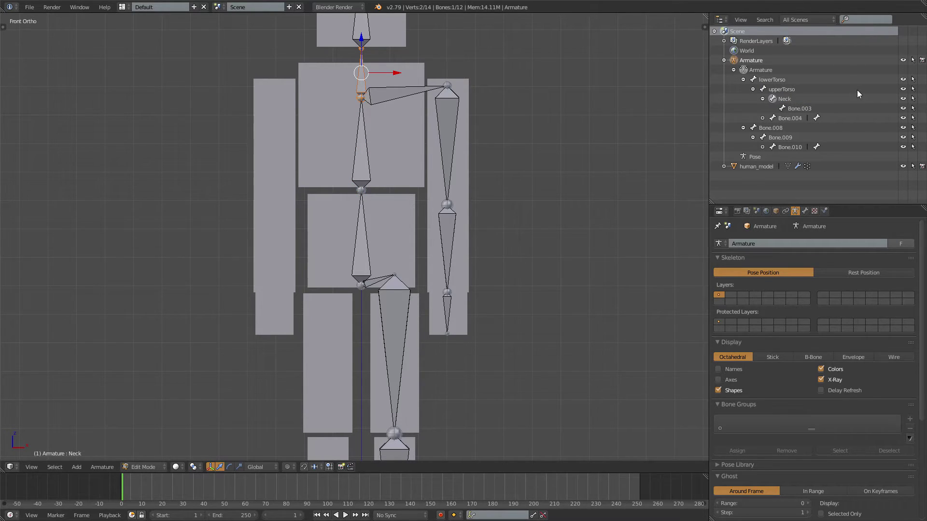
double_click(801, 108)
type("Head")
key("Return")
Rename the shoulder bone shoulder.L and its child bone upperArm.L
left_click(785, 117)
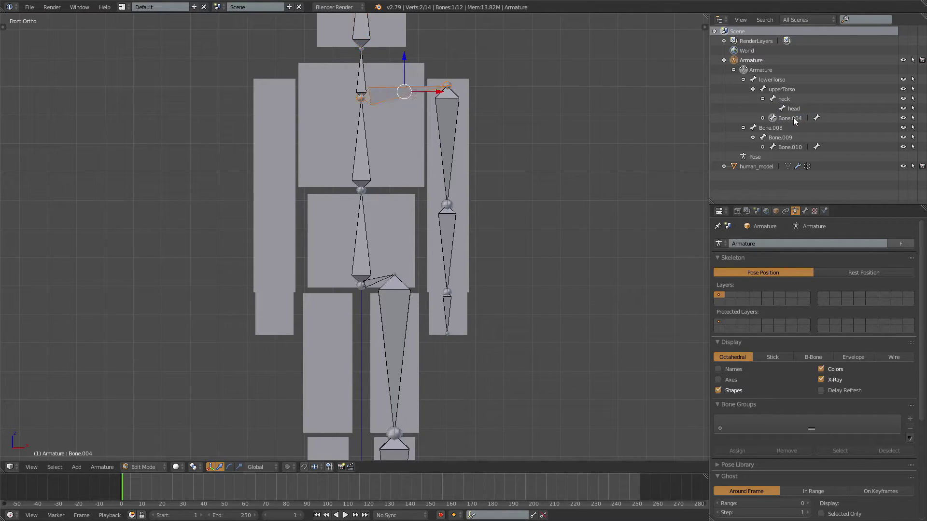
double_click(794, 117)
type("shoulder")
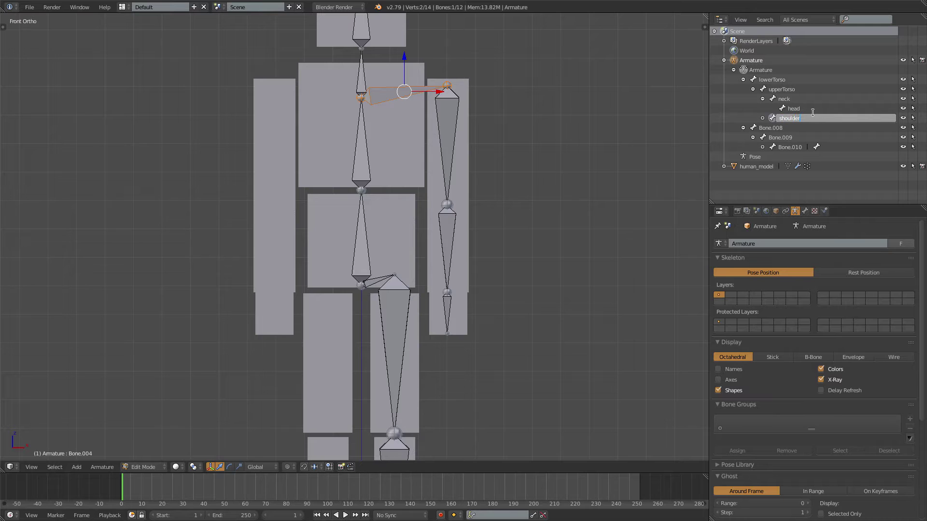
type(".l")
key("Return")
left_click(797, 128)
double_click(799, 127)
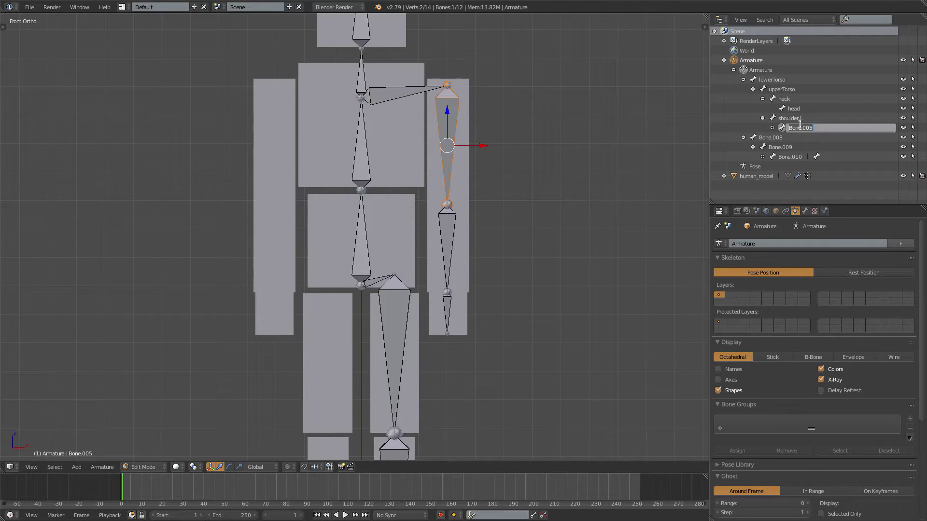
type("upperArm.L")
key("Return")
Rename the forearm bone lowerArm.L and the hand bone hand.L
left_click(772, 127)
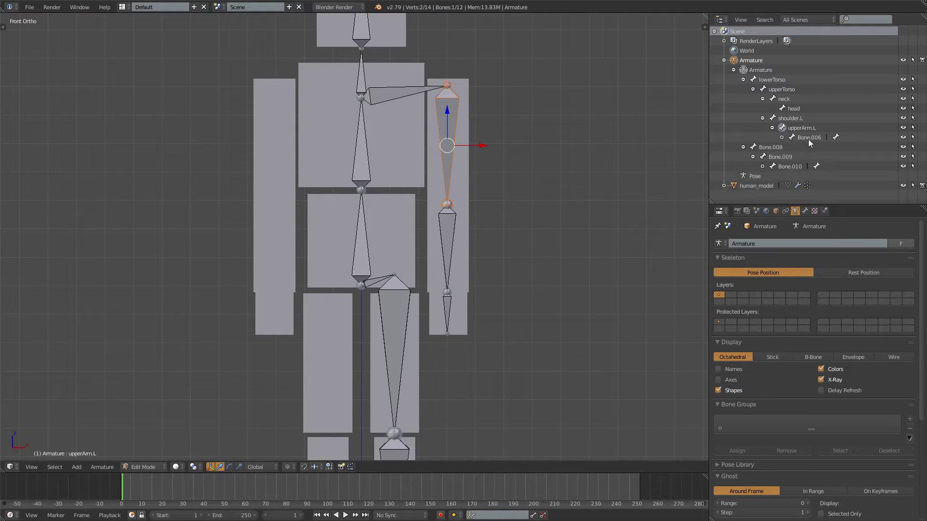
double_click(808, 138)
type("lowerArm")
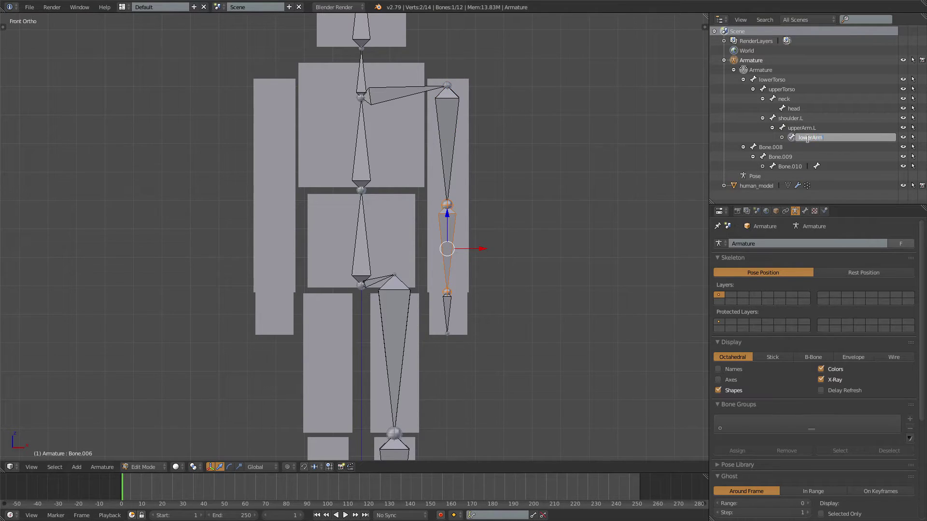
type(".L")
key("Return")
left_click(782, 137)
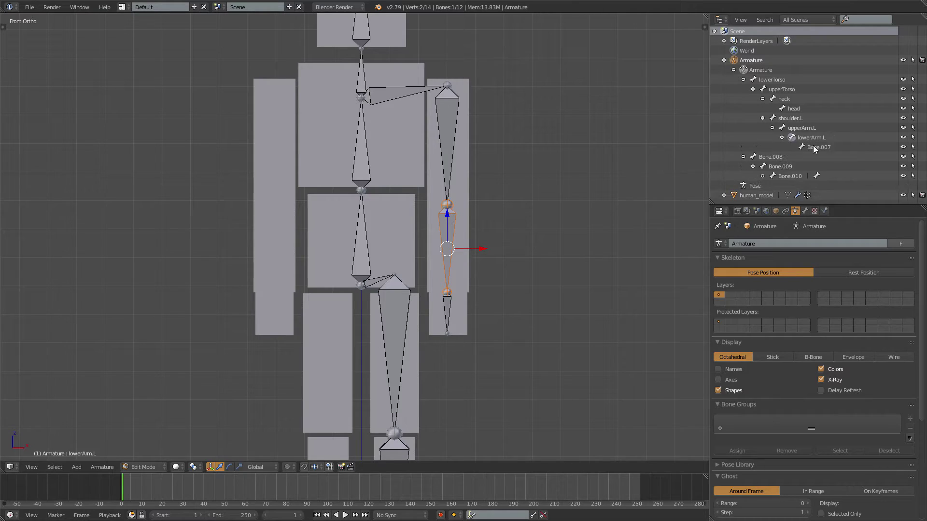
double_click(813, 146)
type("hand")
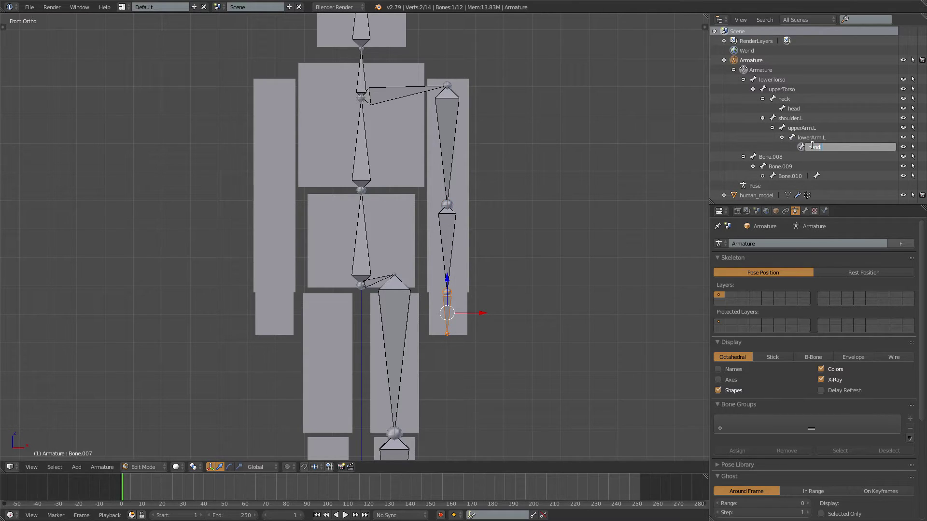
type(".L")
Rename the hip bone hip.L and the thigh bone upperLeg.L
double_click(772, 156)
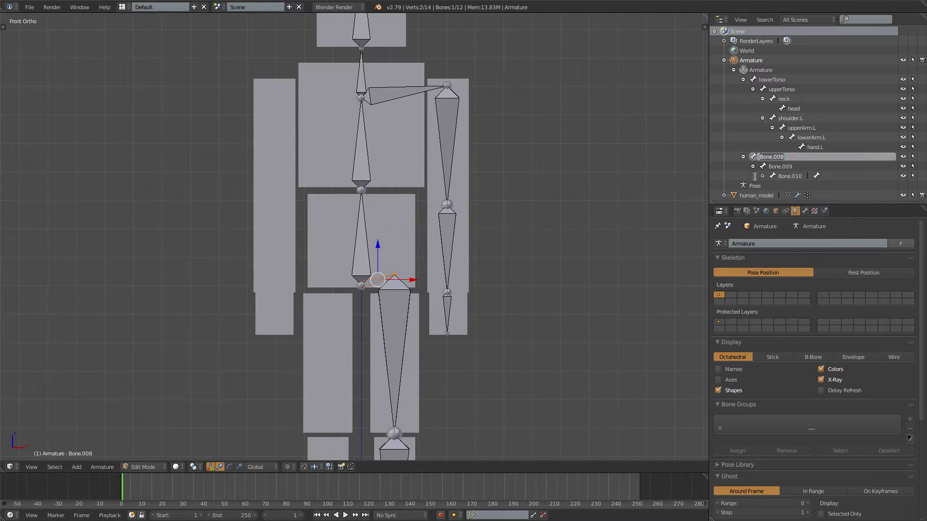
type("hip.L")
key("Return")
double_click(777, 166)
type("upper")
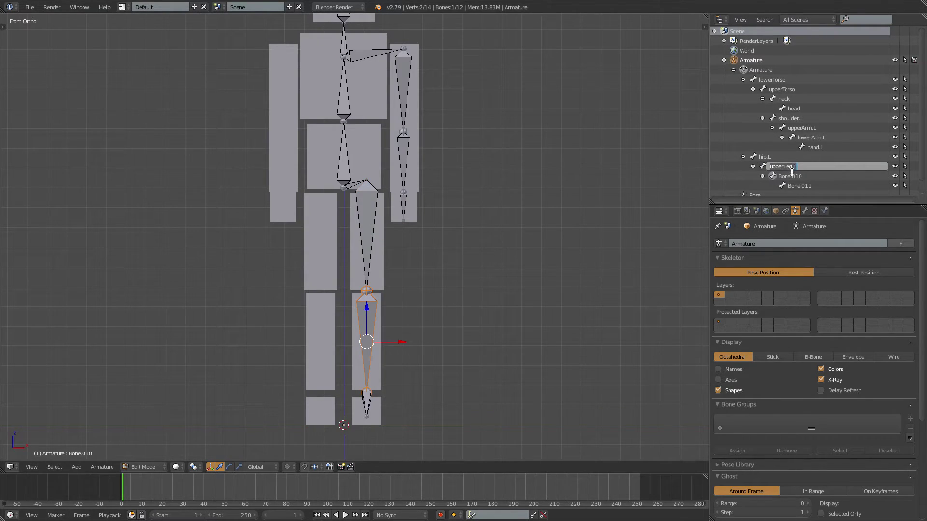
Rename the shin bone lowerLeg.L and the foot bone foot.L
double_click(790, 175)
type("lowerLeg.L")
key("Return")
double_click(795, 185)
type("foot.L")
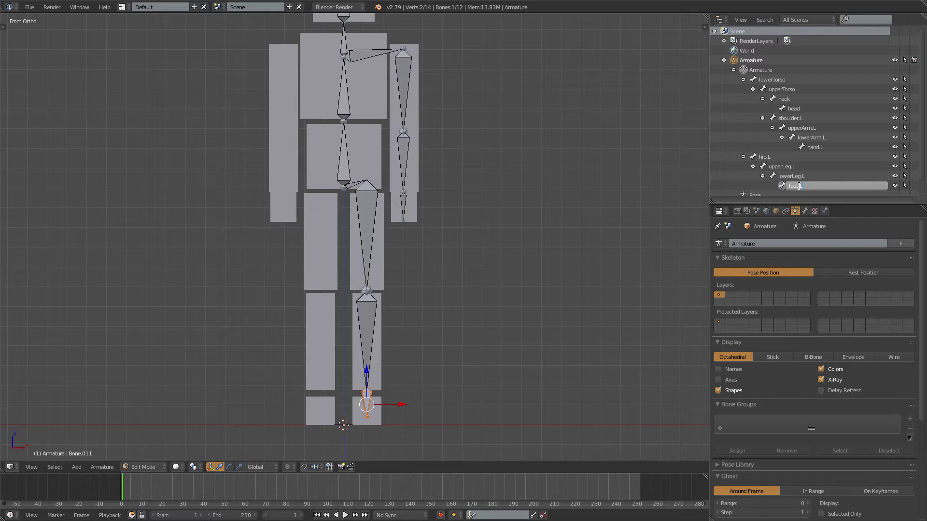
key("Return")
scroll(457, 113, "down", 1)
middle_click_drag(407, 136, 398, 122, "shift")
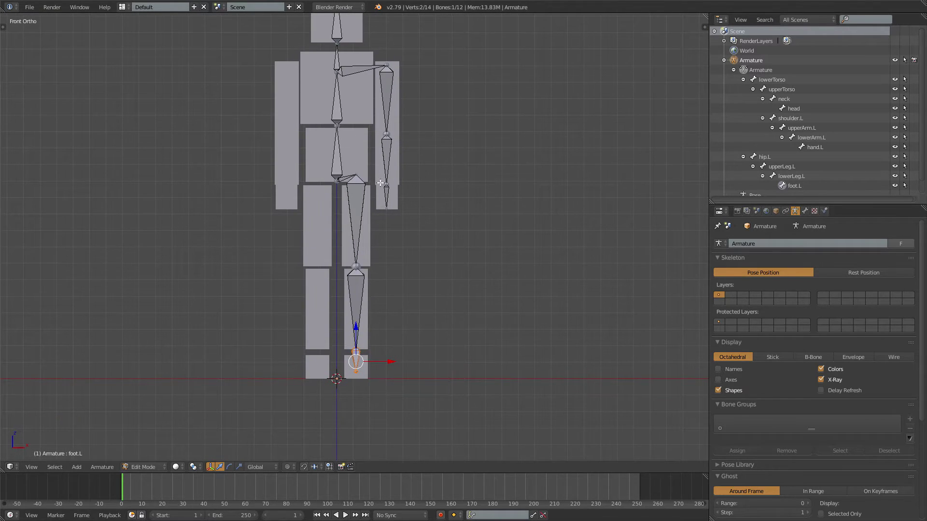
Select all the left-side arm and leg bones, from shoulder.L to foot.L, and Symmetrize them to the other side
right_click(368, 69)
mouse_move(365, 69)
left_mouse_down()
mouse_move(382, 67)
mouse_move(388, 190)
mouse_move(354, 185)
mouse_move(352, 376)
left_mouse_up()
right_click(352, 375)
middle_click_drag(344, 212, 348, 231, "shift")
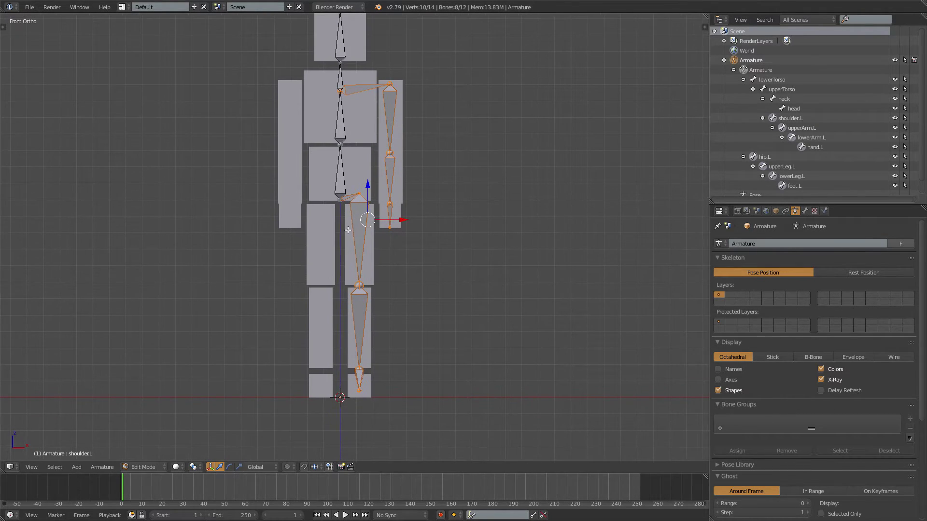
middle_click_drag(391, 125, 399, 141, "shift")
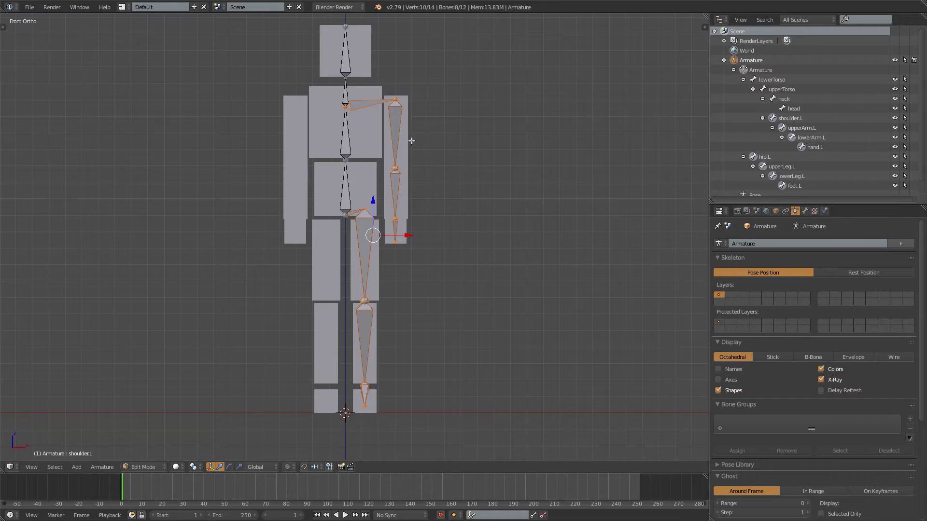
key("w")
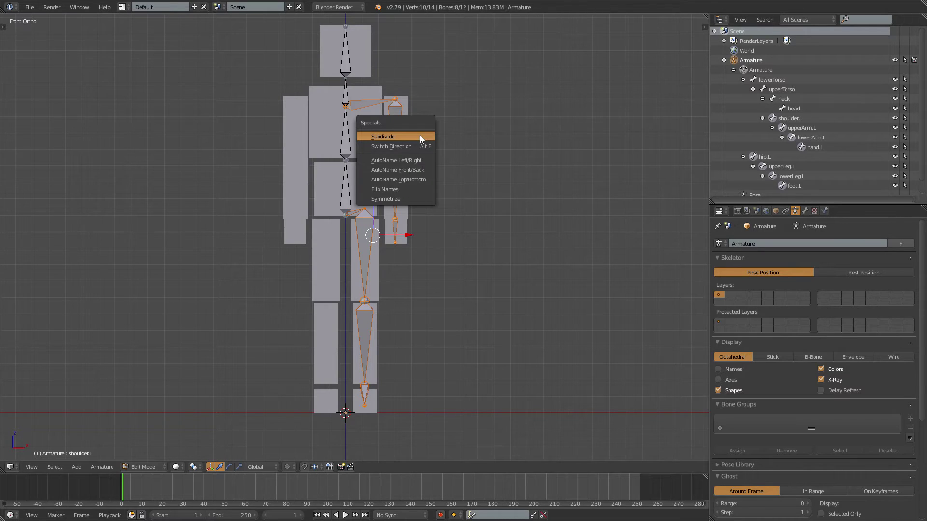
left_click(385, 199)
middle_click_drag(386, 199, 369, 117)
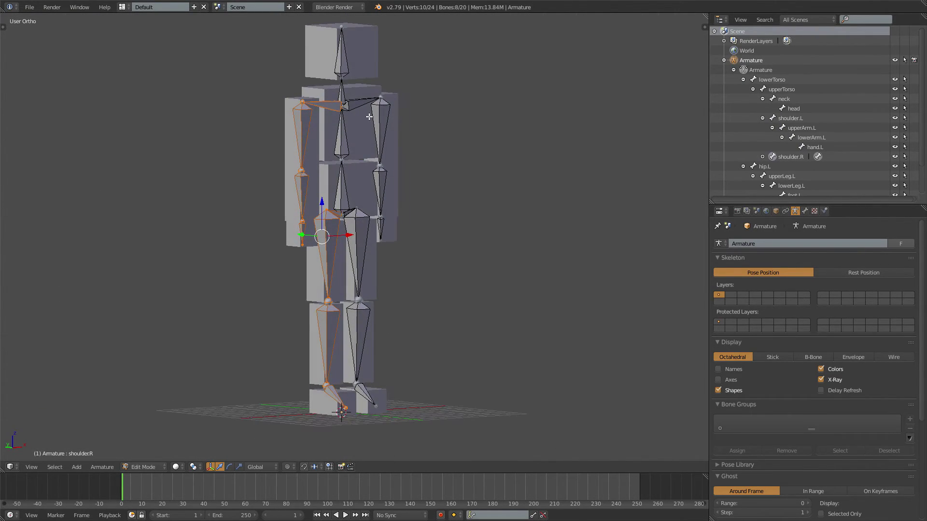
Parent the hip.R and hip.L bones to the lowerTorso bone with Keep Offset
key("KP_1")
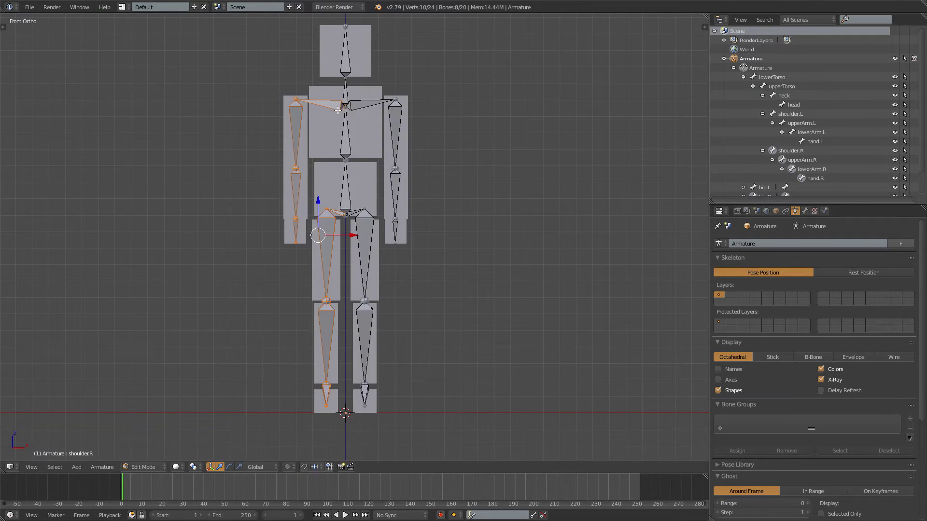
scroll(373, 184, "up", 3)
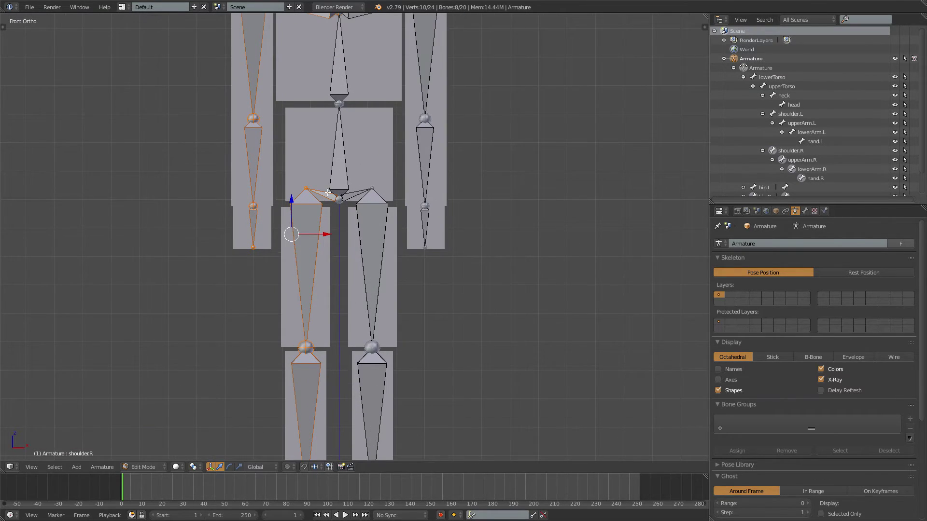
scroll(329, 193, "up", 2)
middle_click_drag(333, 198, 353, 231, "shift")
scroll(353, 231, "up", 2)
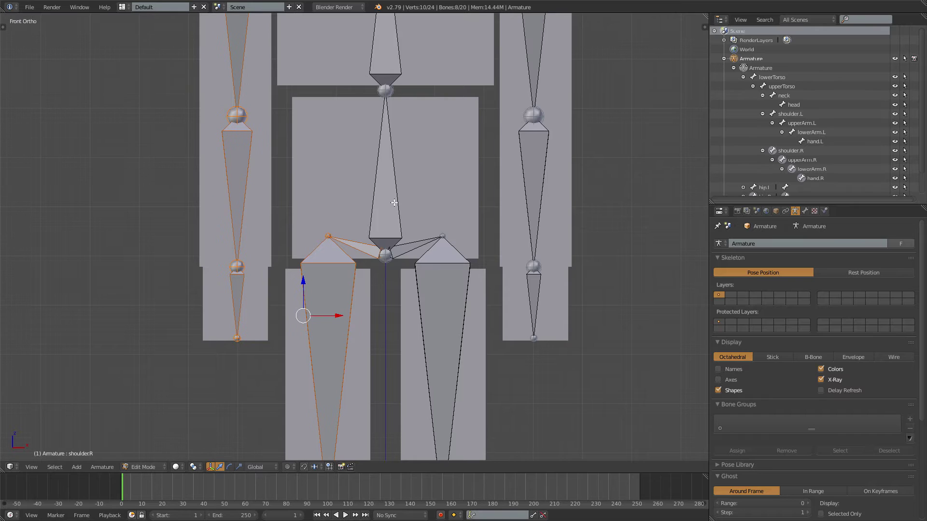
left_click(367, 245)
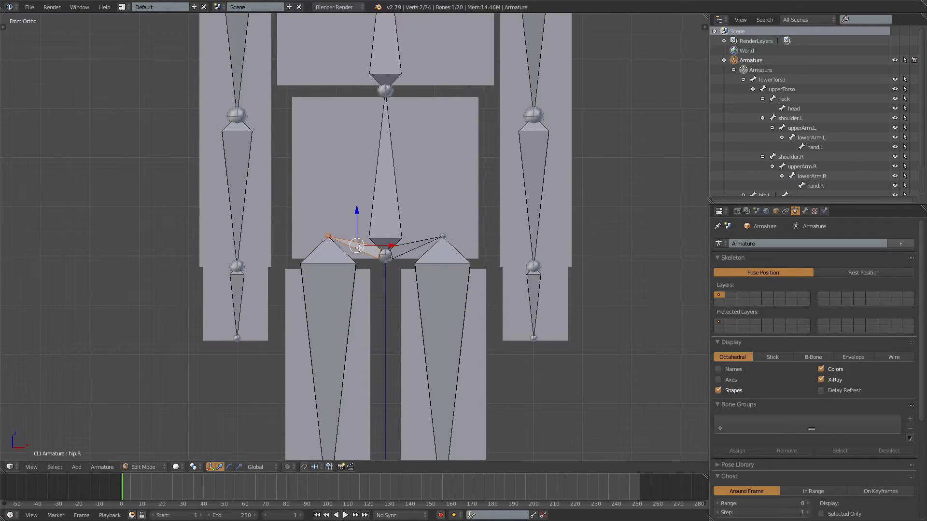
left_click(414, 245, "shift")
left_click(378, 151, "shift")
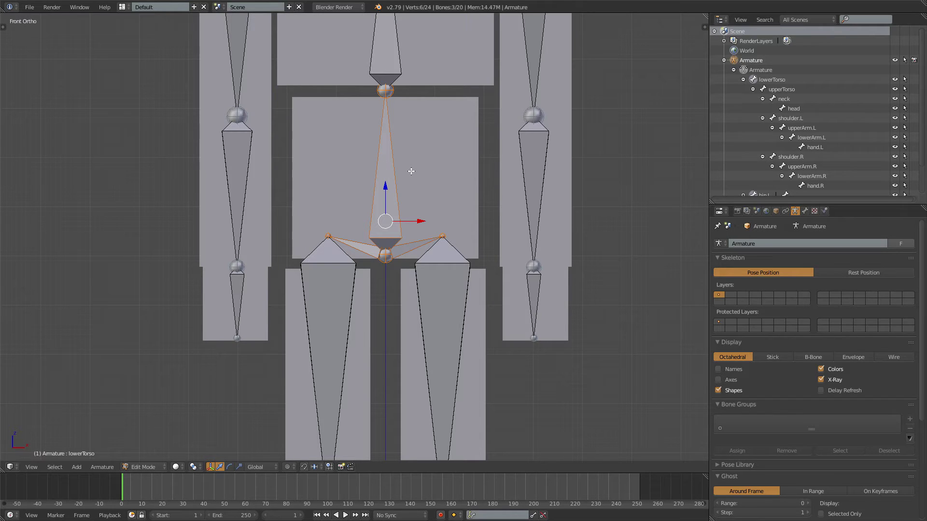
key("ctrl+p")
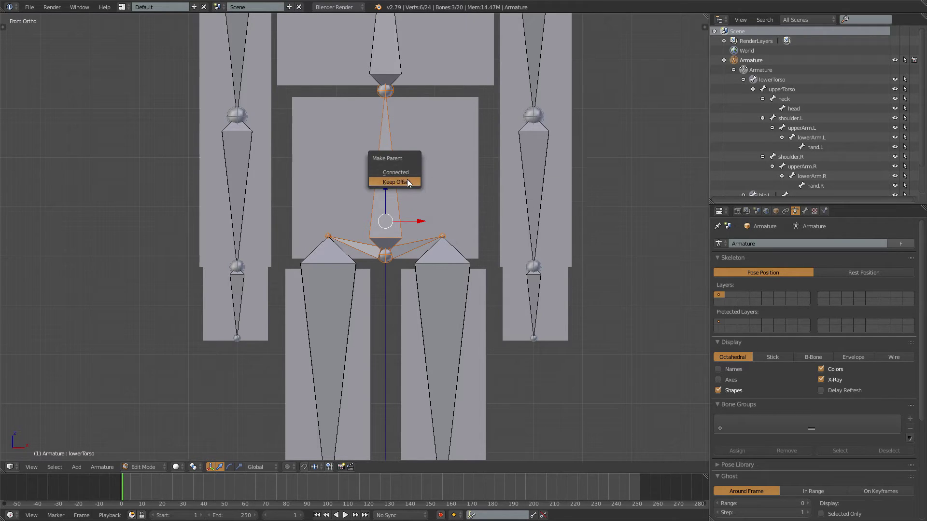
left_click(384, 182)
Parent the shoulder.L and shoulder.R bones to the upperTorso bone as Connected
middle_click_drag(390, 161, 411, 353, "shift")
scroll(404, 230, "down", 1)
right_click(426, 153)
right_click(384, 152, "shift")
right_click(401, 190, "shift")
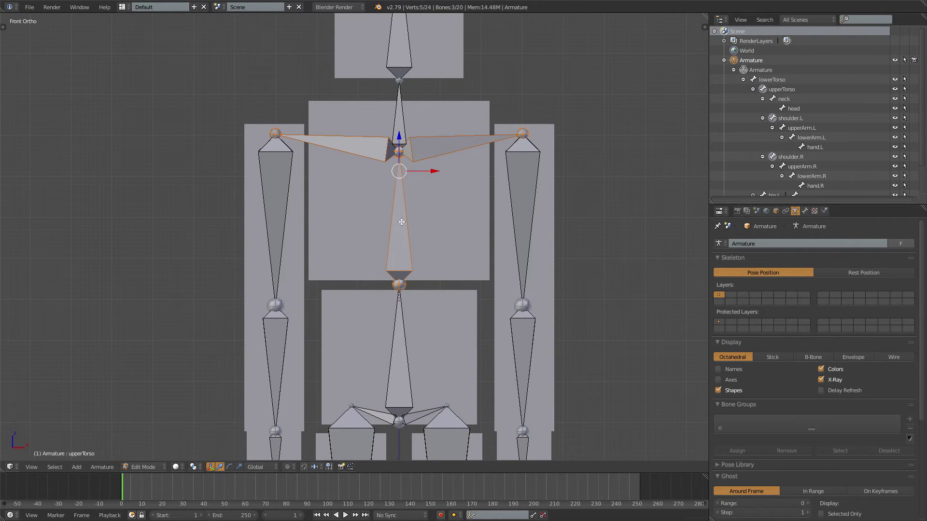
key("ctrl+p")
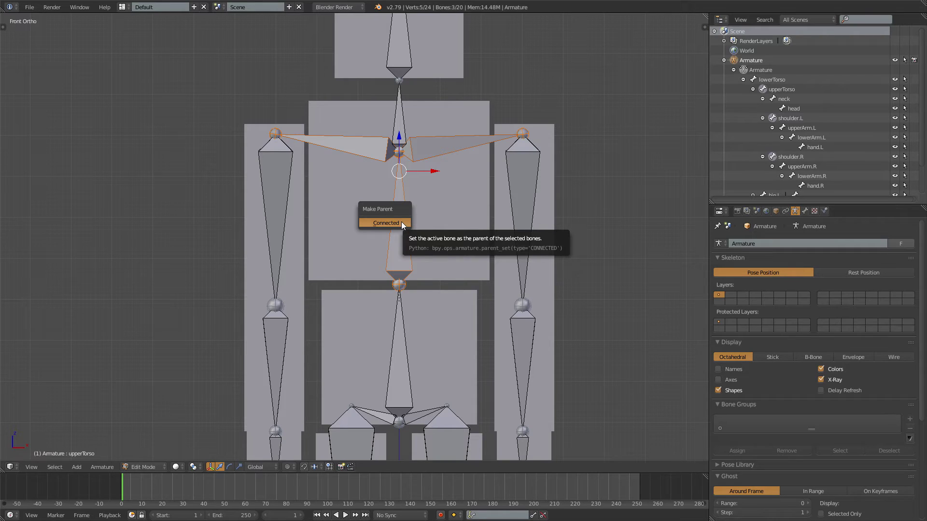
left_click(401, 223)
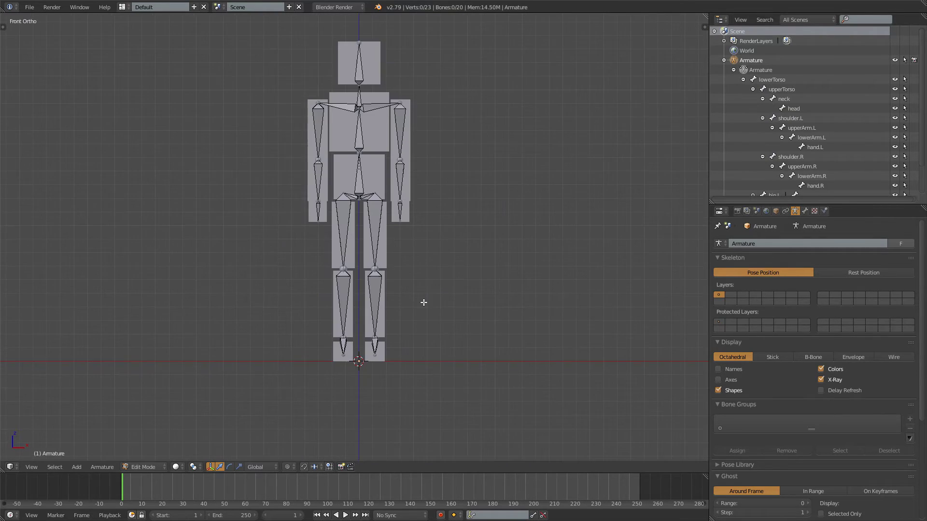
Switch the armature to Pose Mode and test-rotate the left arm and shoulder bones, cancelling each rotation
scroll(426, 277, "up", 3, "shift")
scroll(383, 155, "up", 1)
right_click(372, 119)
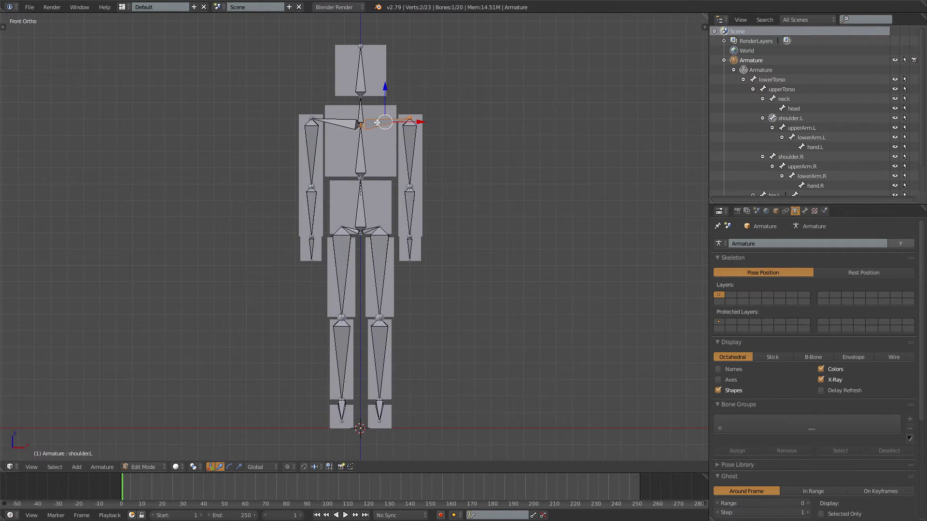
key("ctrl+Tab")
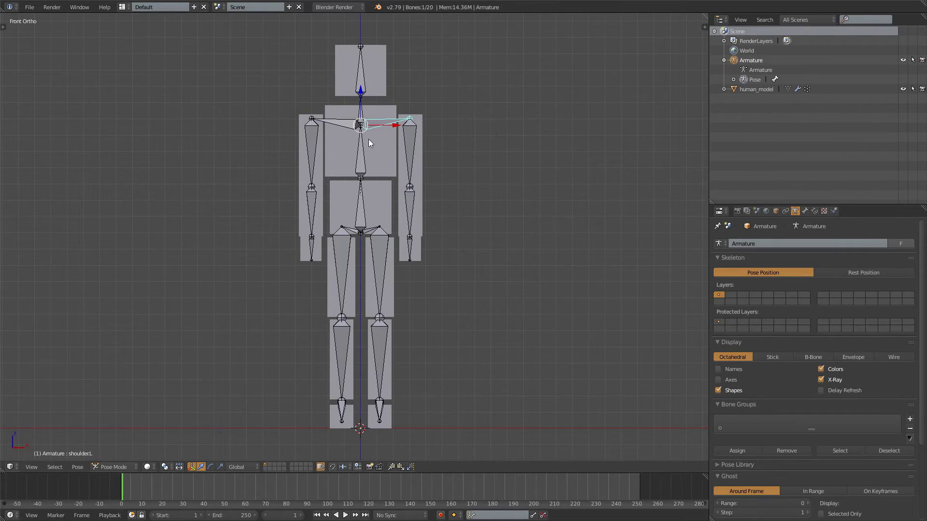
left_click(121, 468)
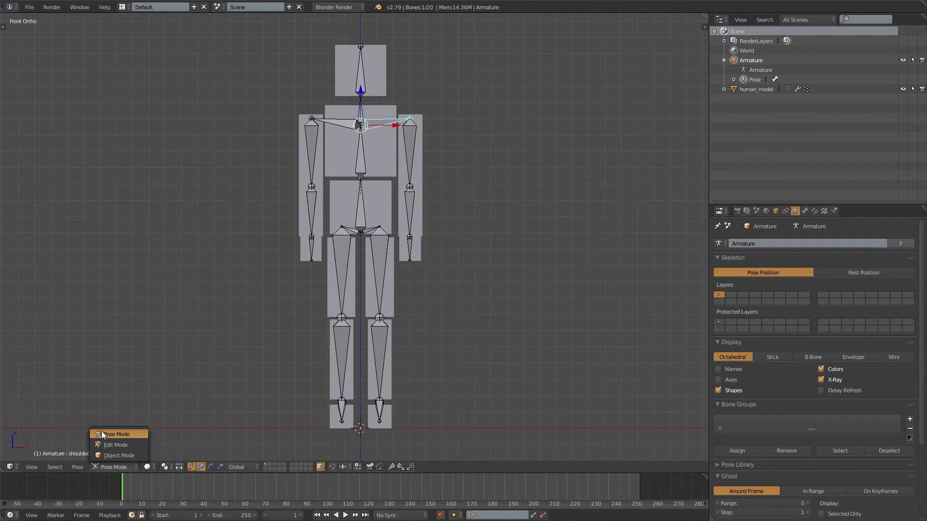
left_click(116, 435)
right_click(411, 172)
key("r")
right_click(424, 182)
right_click(419, 205)
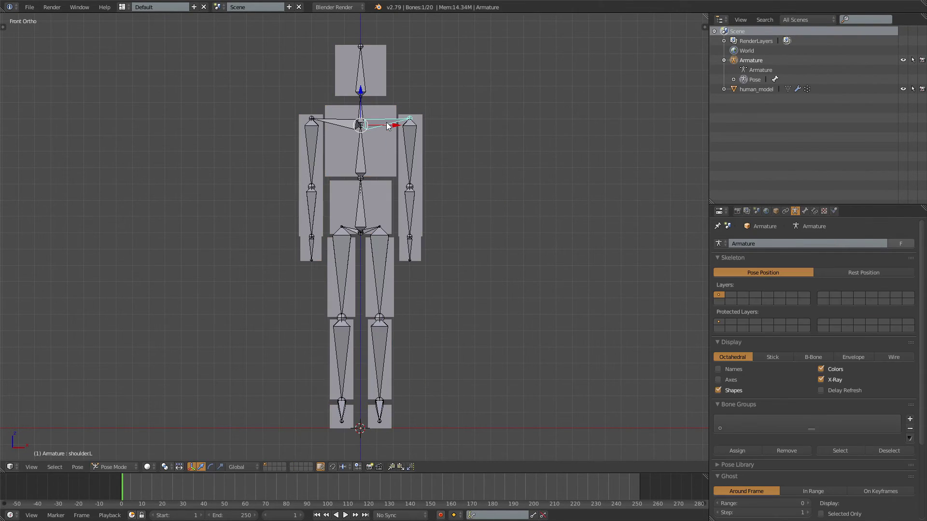
right_click(386, 123)
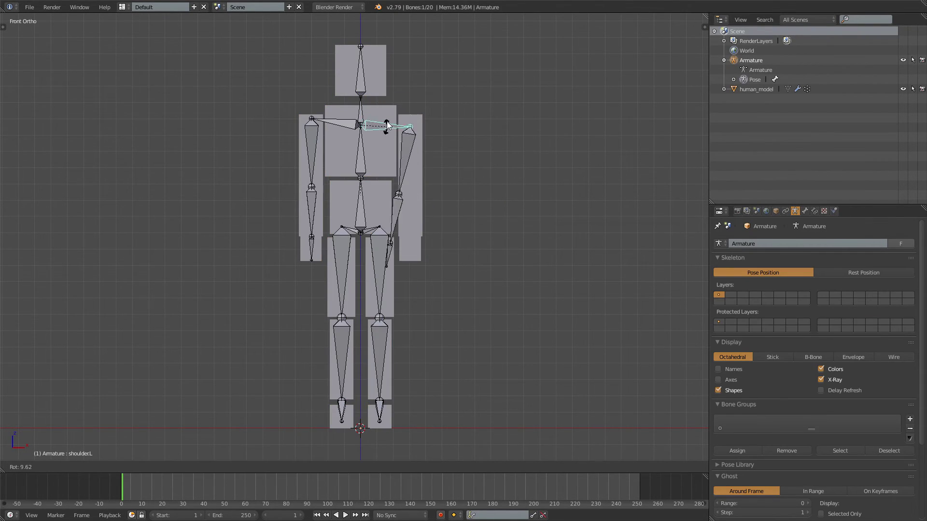
right_click(357, 99)
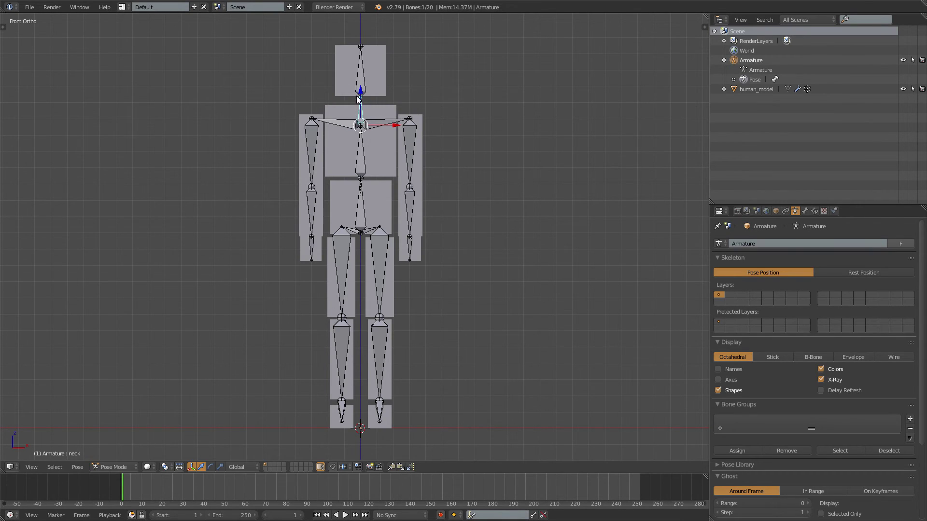
Test-rotate the head, hip, leg and foot bones in Pose Mode, cancelling each rotation
right_click(360, 78)
right_click(377, 227)
right_click(373, 228)
key("r")
right_click(372, 244)
right_click(350, 227)
right_click(346, 363)
right_click(344, 409)
key("r")
right_click(338, 408)
right_click(377, 408)
key("r")
key("Escape")
key("KP_3")
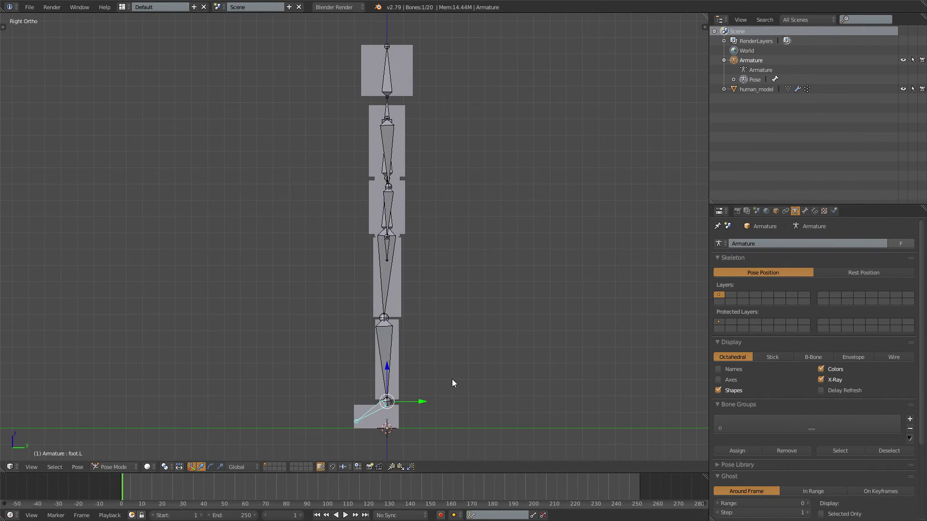
key("KP_1")
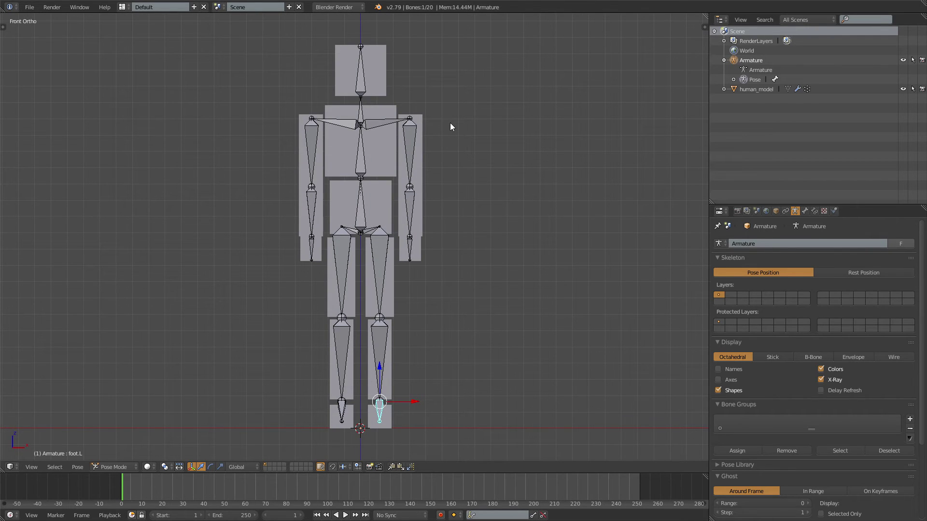
Return the armature to Object Mode and deselect everything in the front view
key("ctrl+Tab")
key("a")
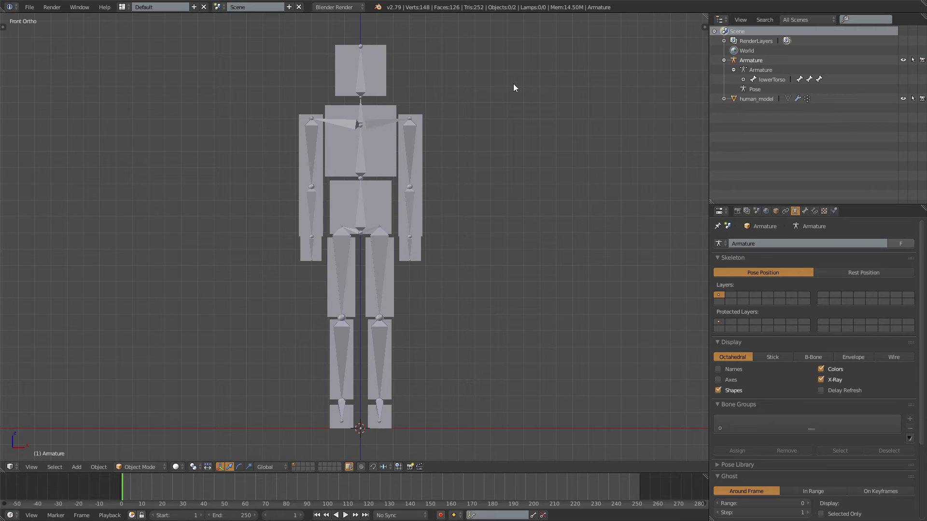
scroll(514, 87, "down", 3)
middle_click_drag(514, 87, 546, 125)
key("KP_1")
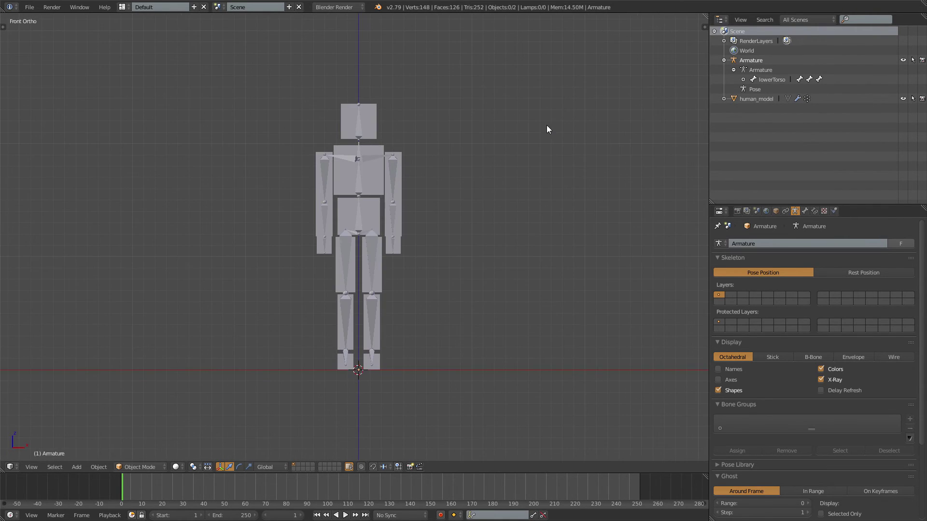
Rename the Armature object human_armature
double_click(784, 61)
type("human_amrmature")
key("Return")
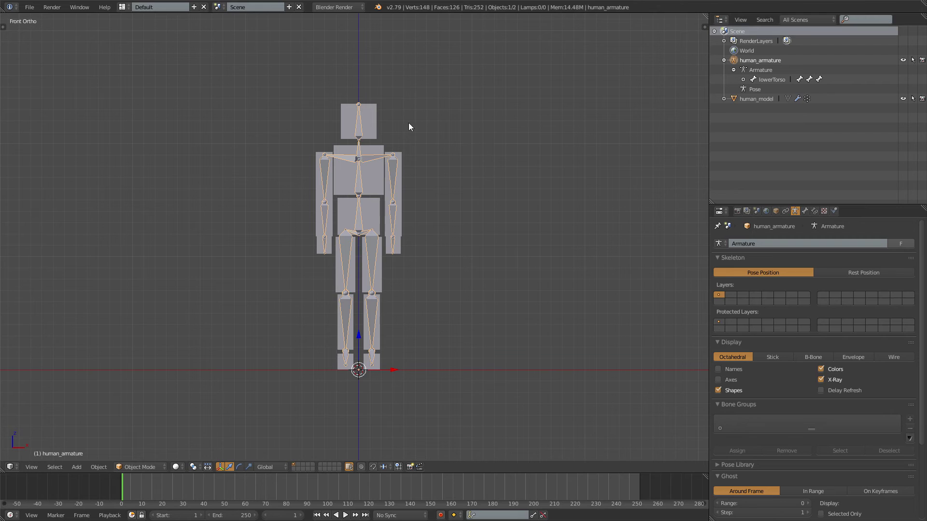
Save the scene over the existing fps_human_model.blend file
scroll(396, 134, "up", 2)
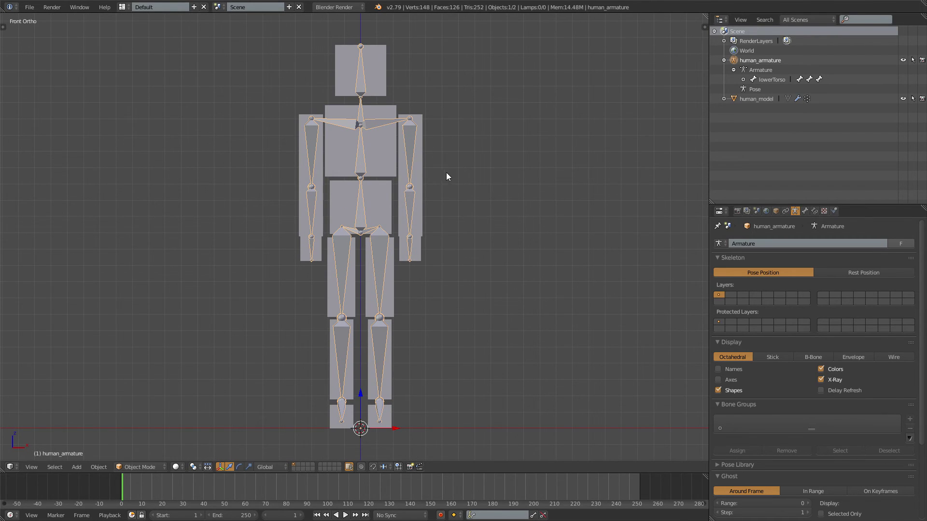
middle_click_drag(453, 178, 479, 185, "shift")
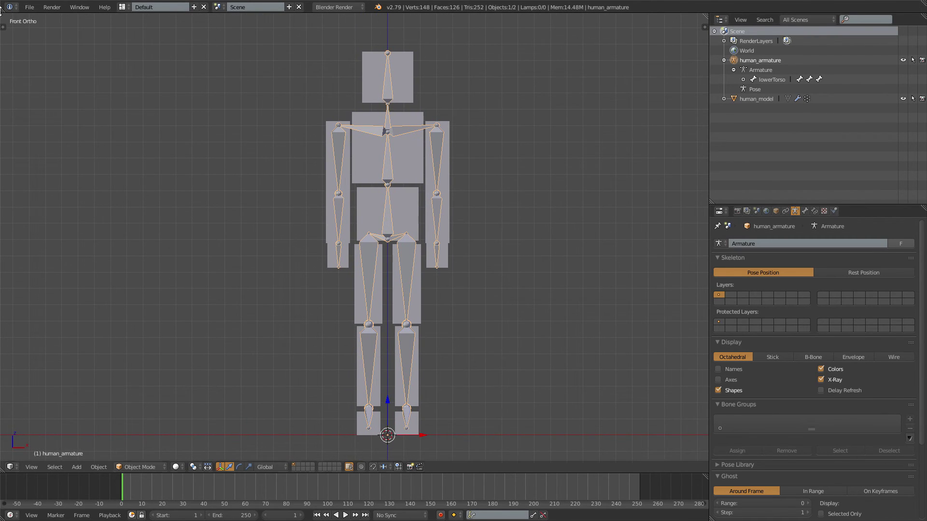
key("ctrl+s")
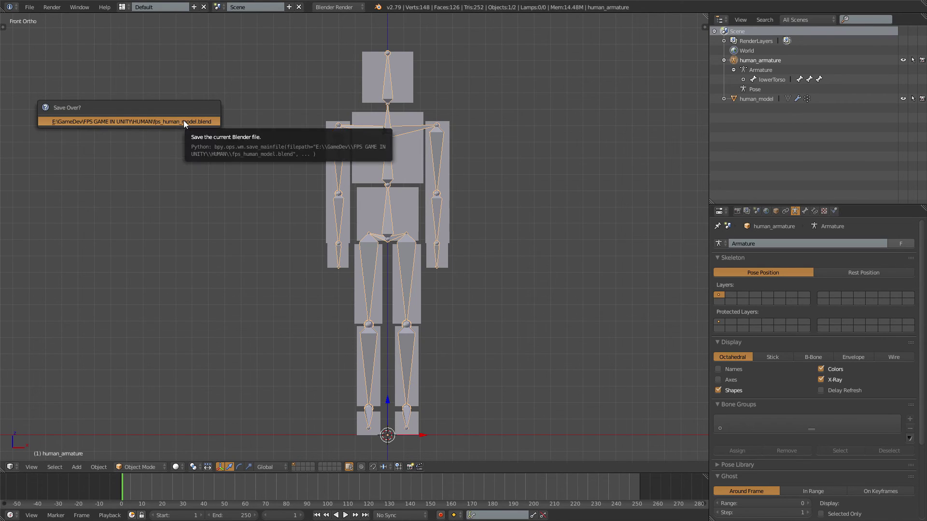
left_click(183, 122)
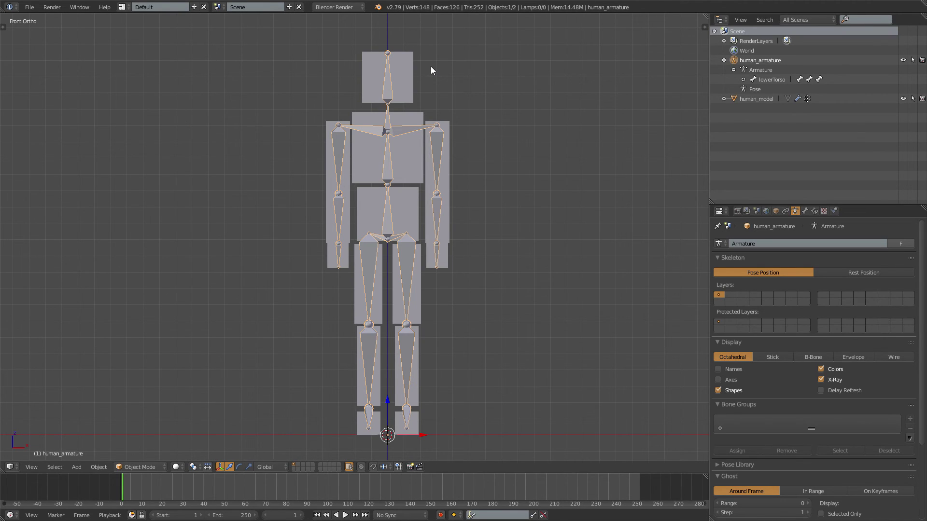